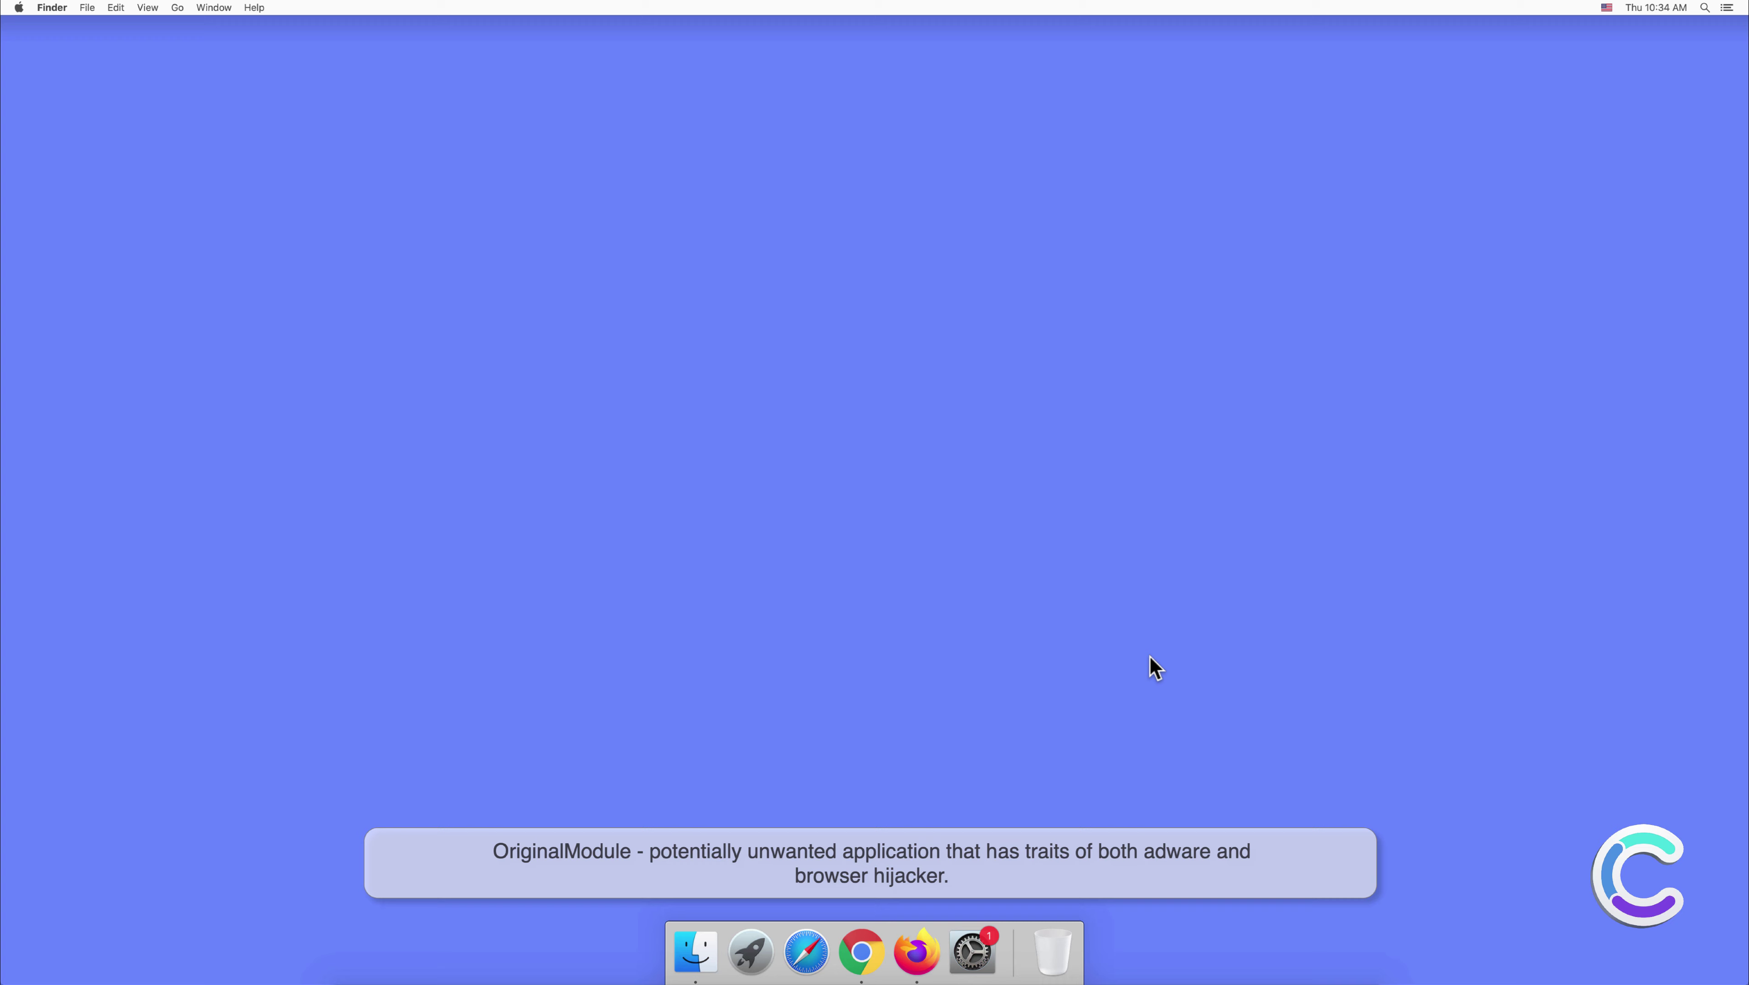
Step: Go to the main /Library folder
click(178, 8)
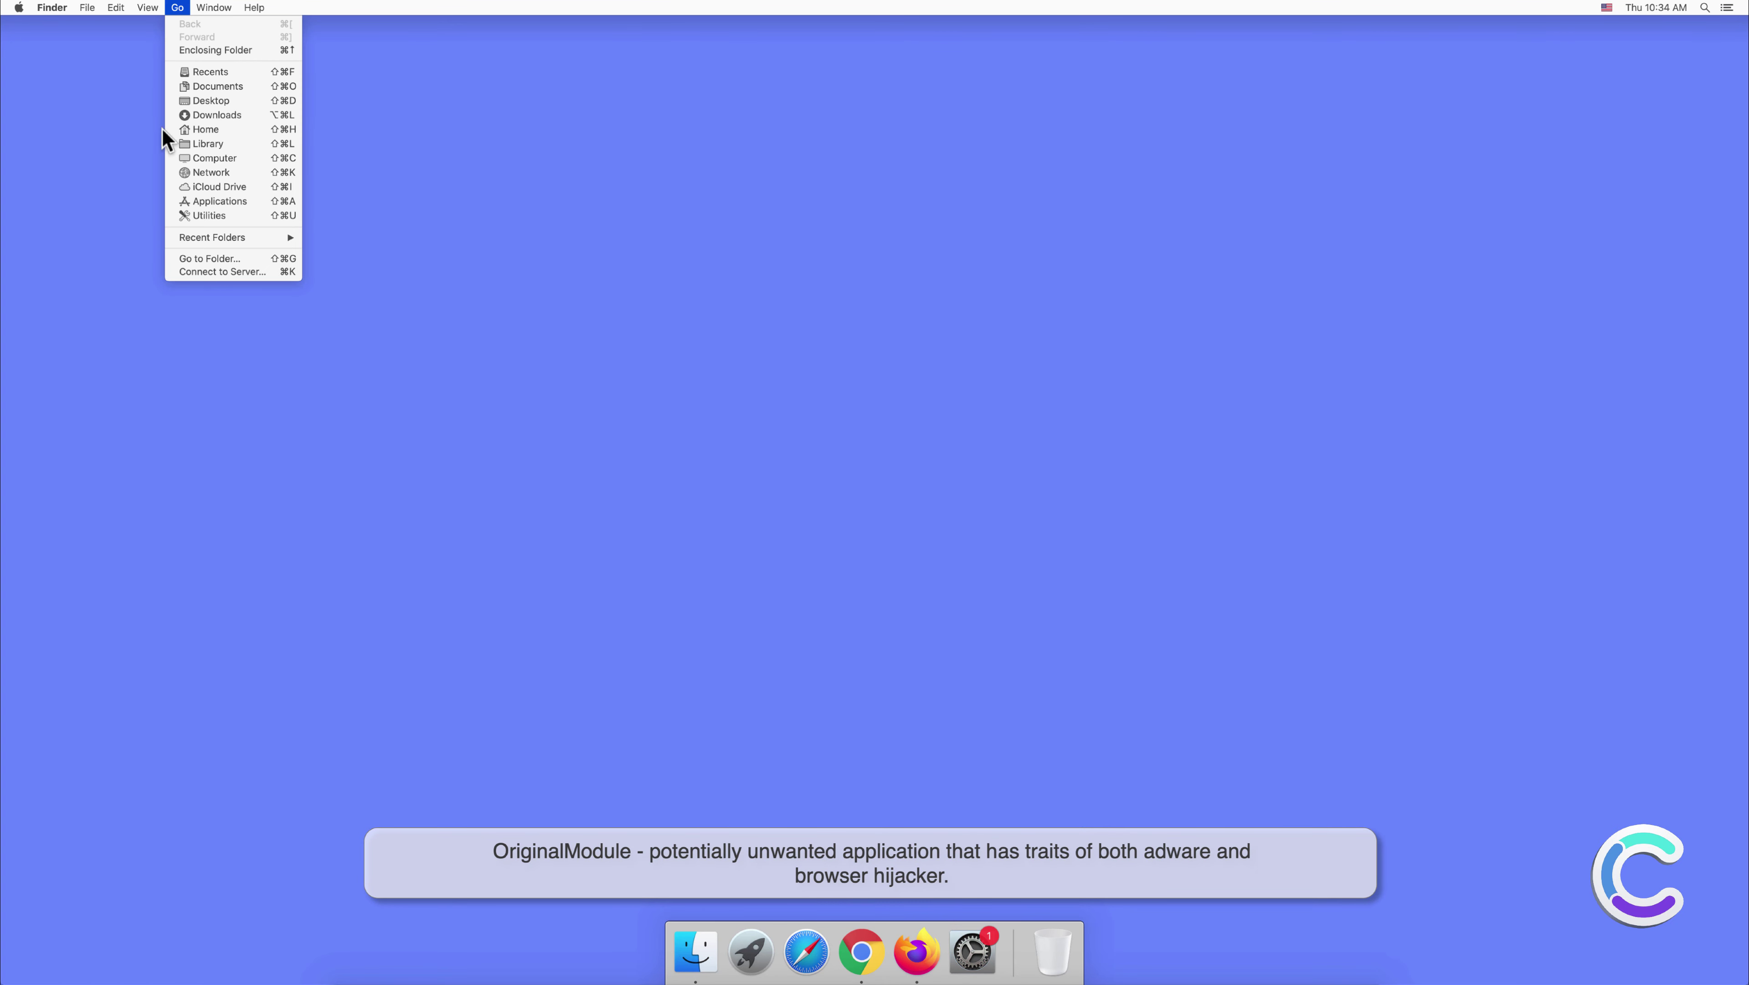
click(186, 256)
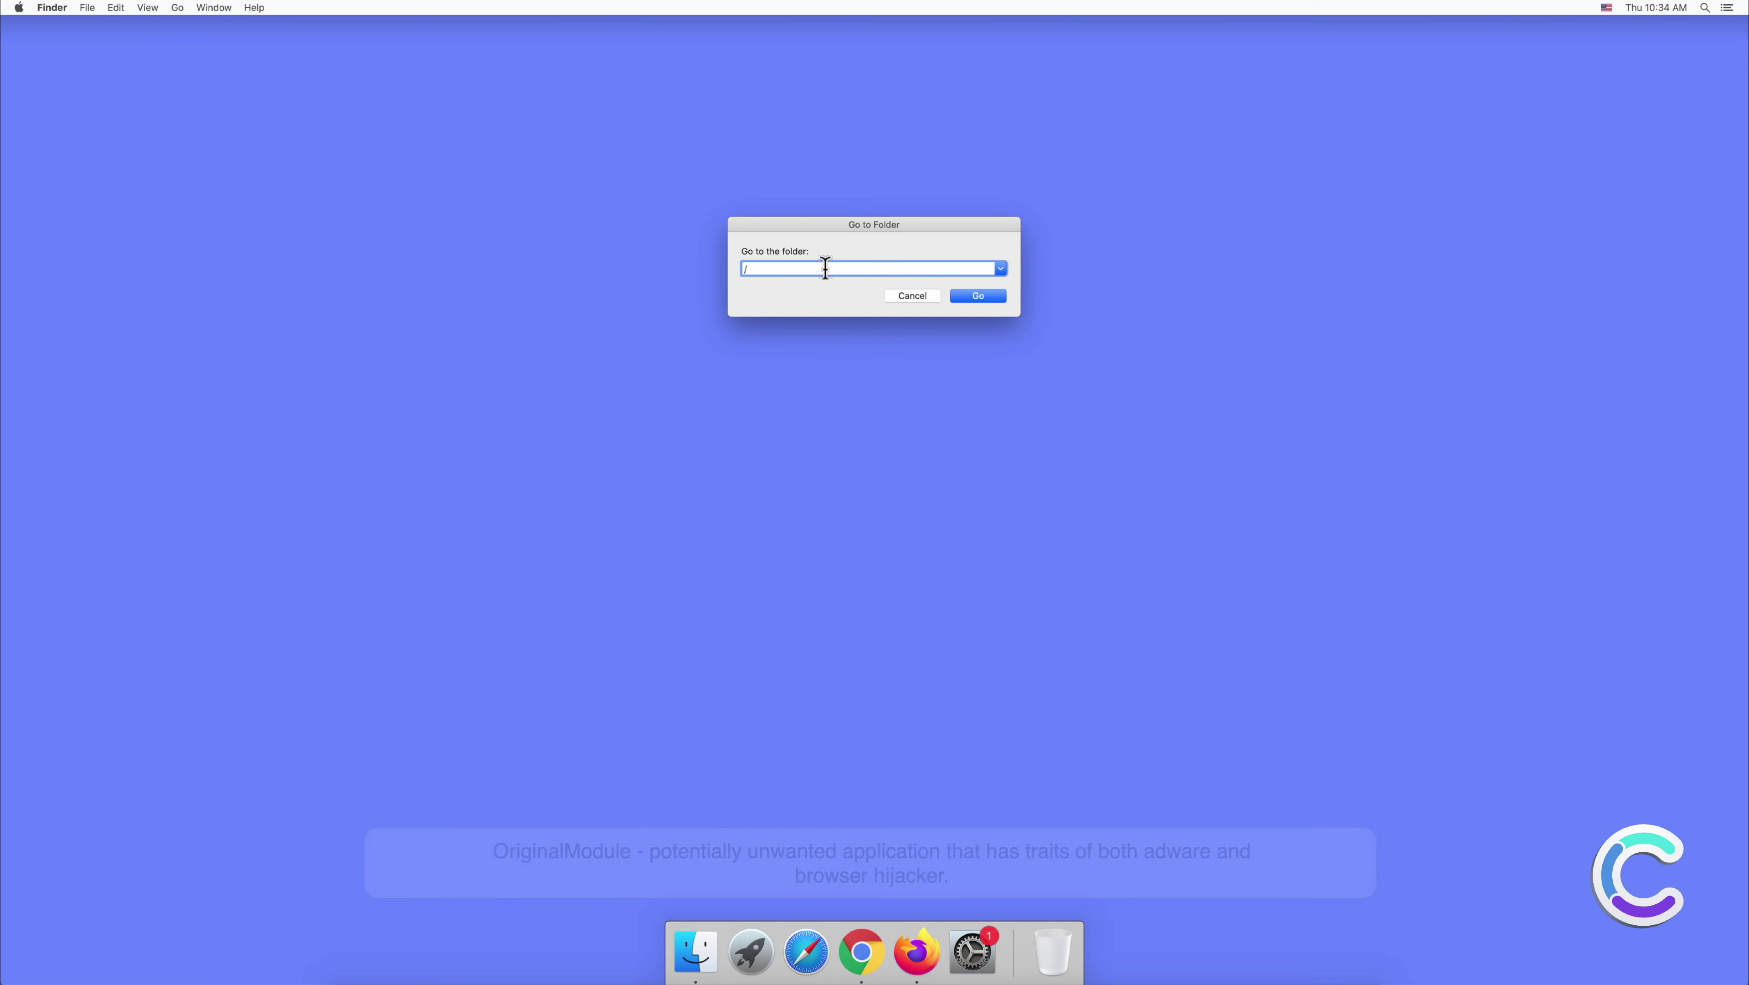
text(/Library)
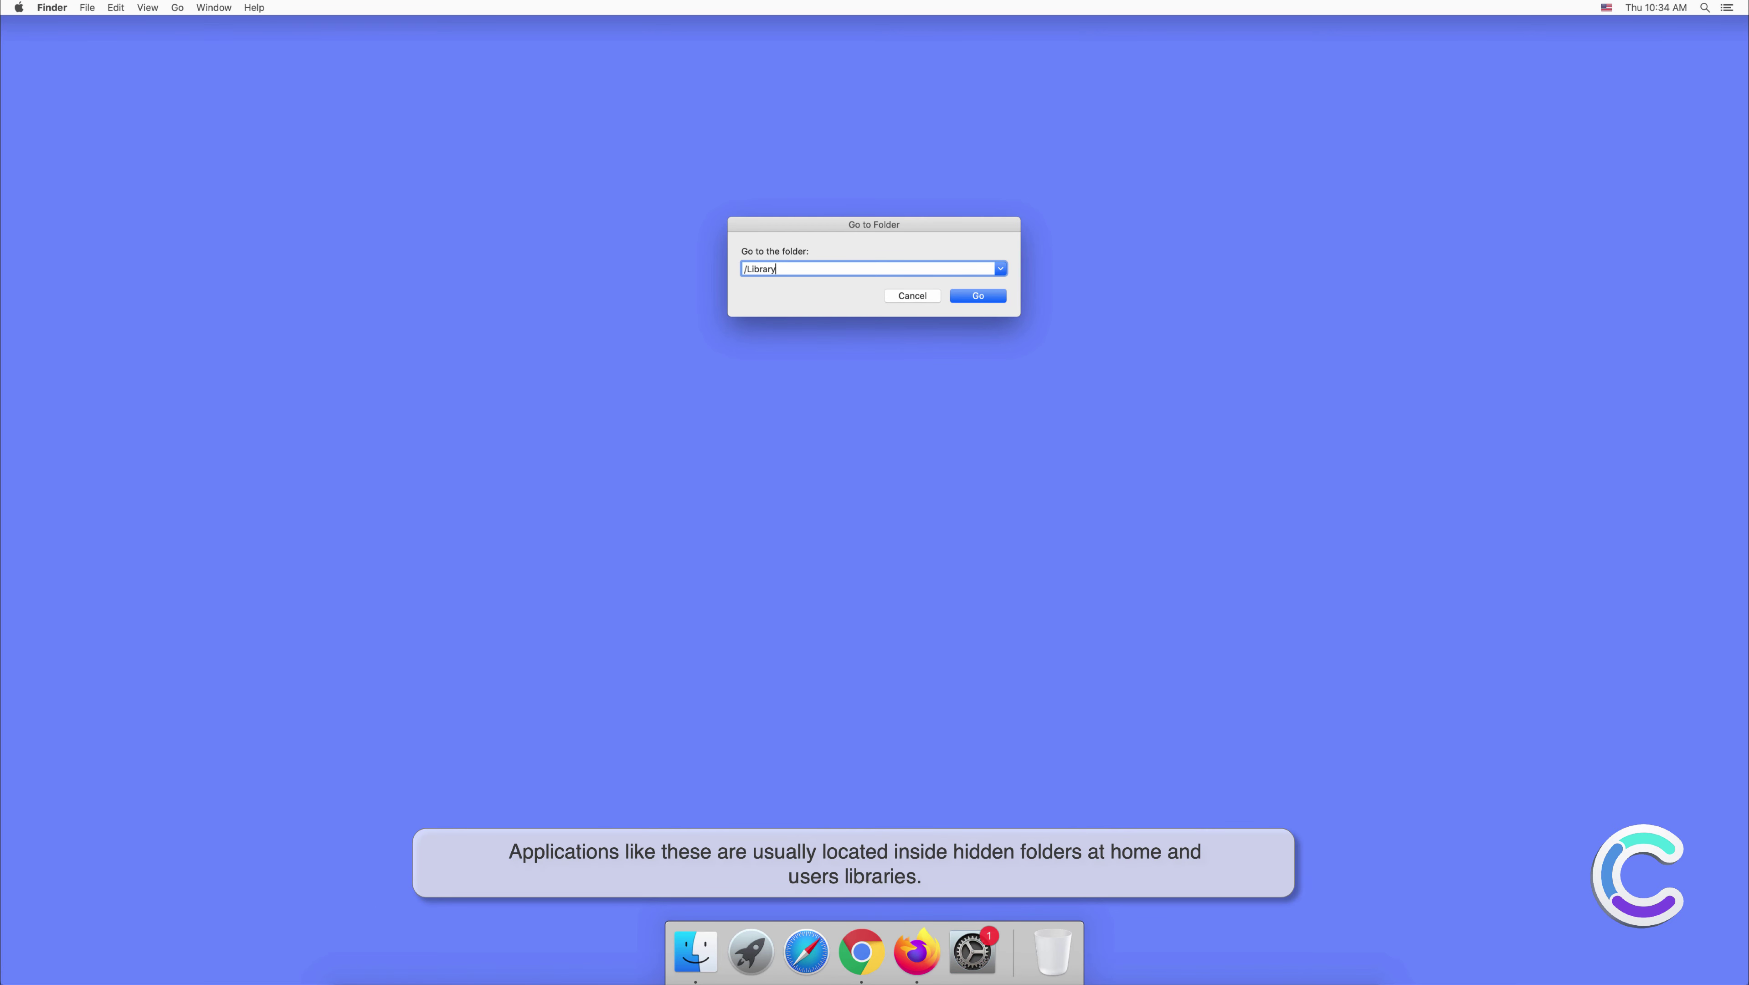
click(963, 295)
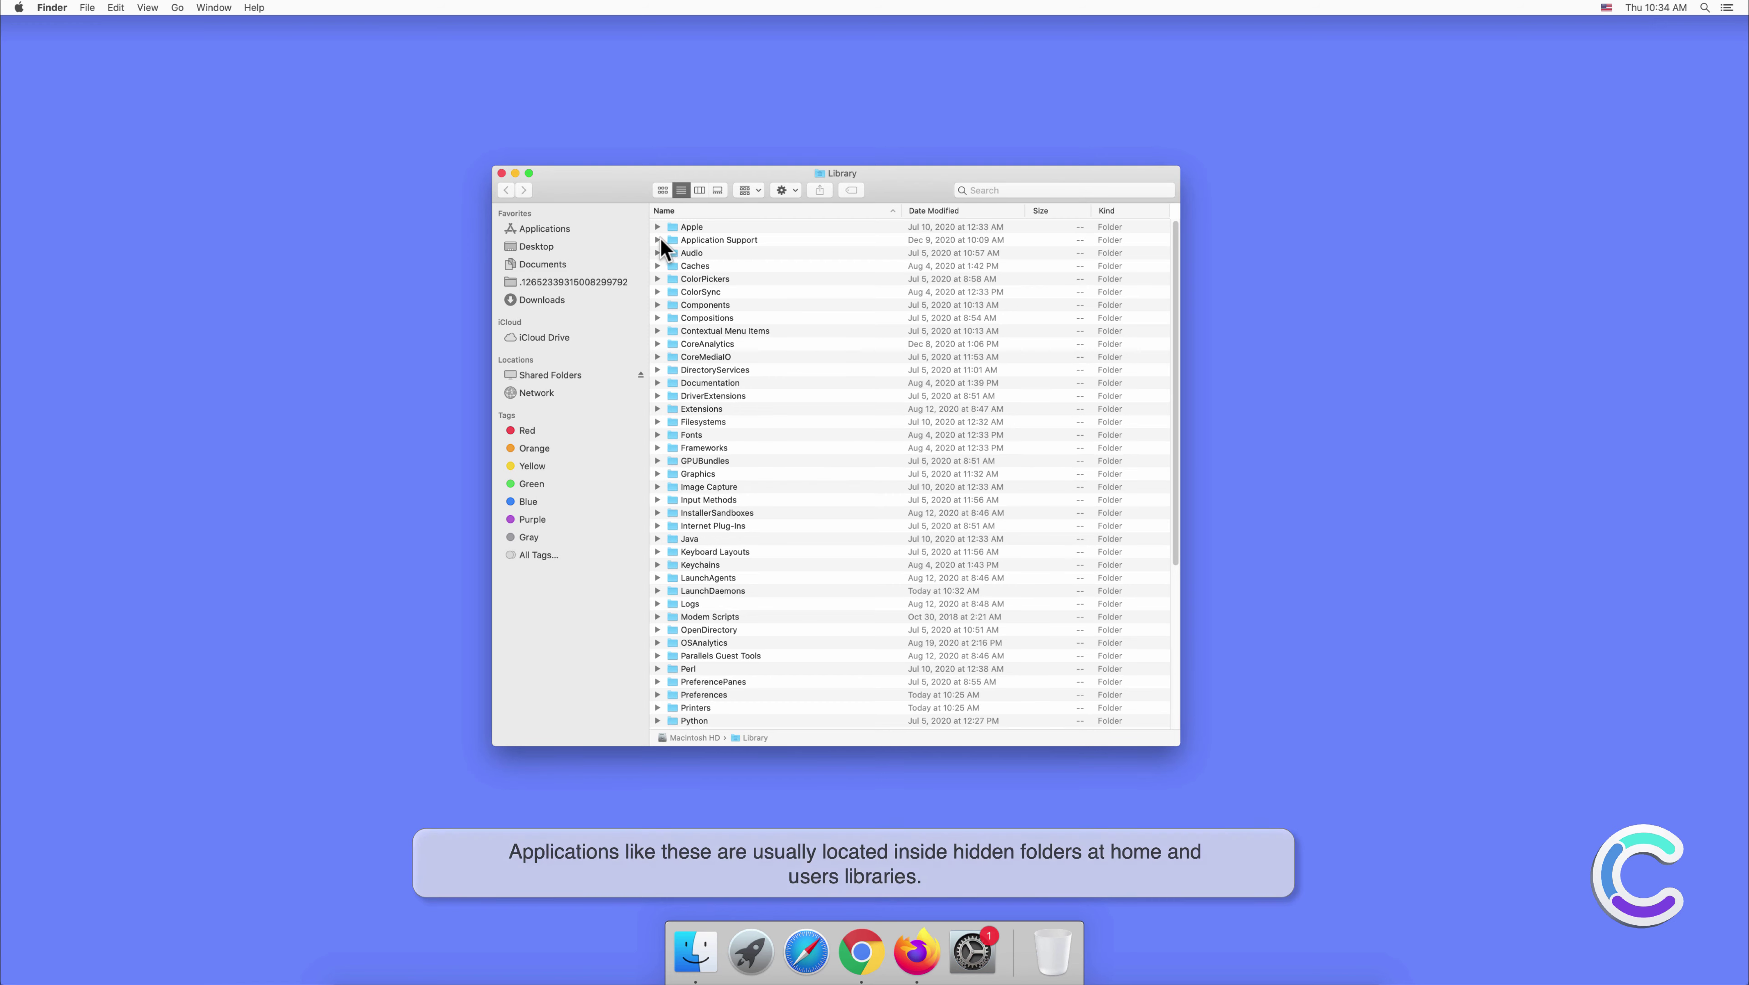
Step: Expand Application Support and LaunchDaemons, then trash com.OriginalModule.system.plist, authorizing with the admin password
click(658, 238)
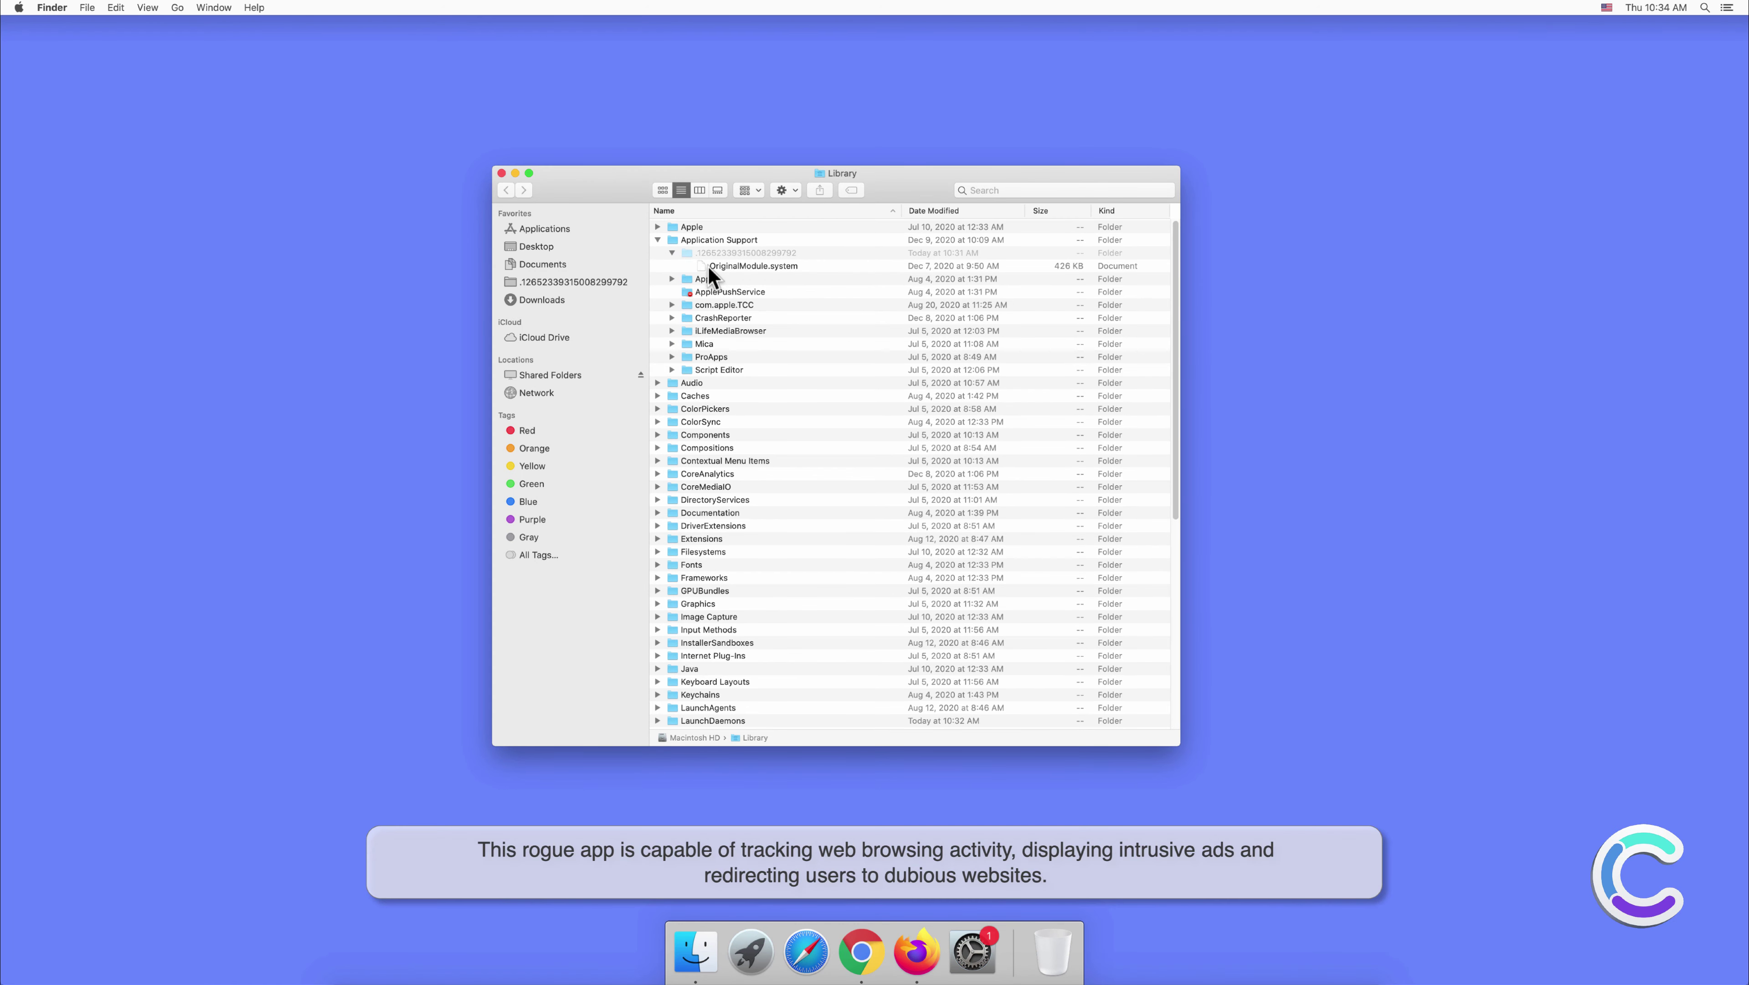
scroll(776, 267, down, 10)
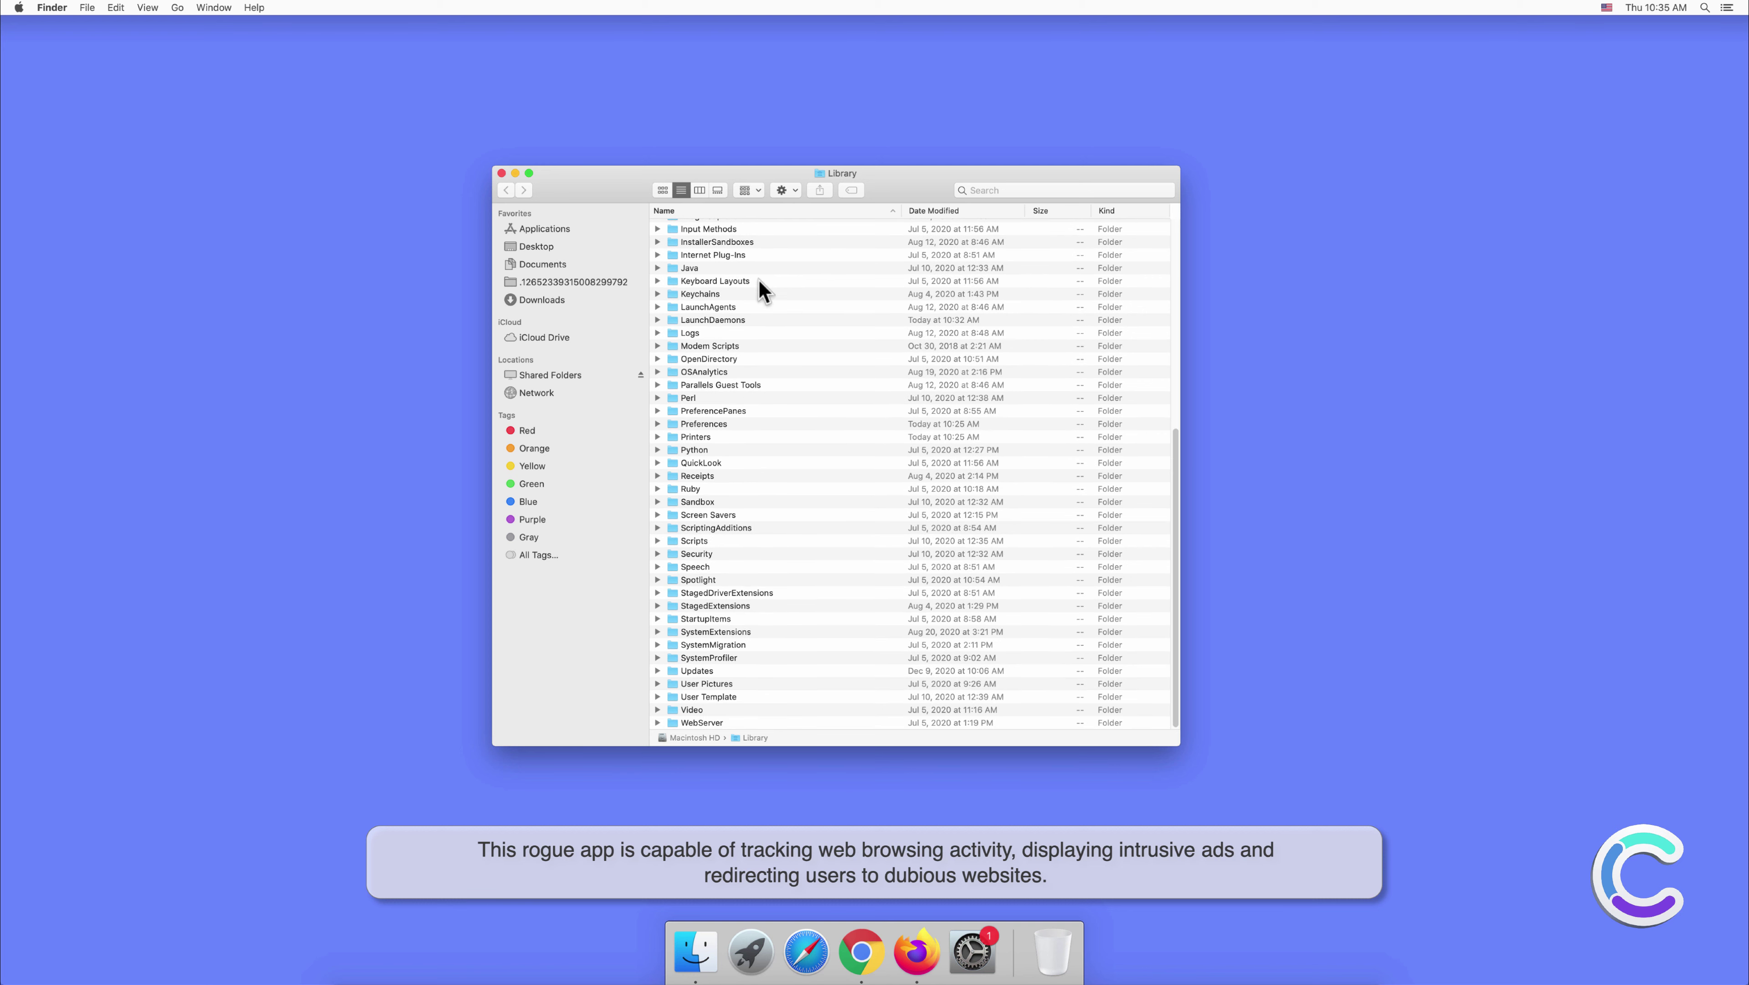
click(658, 319)
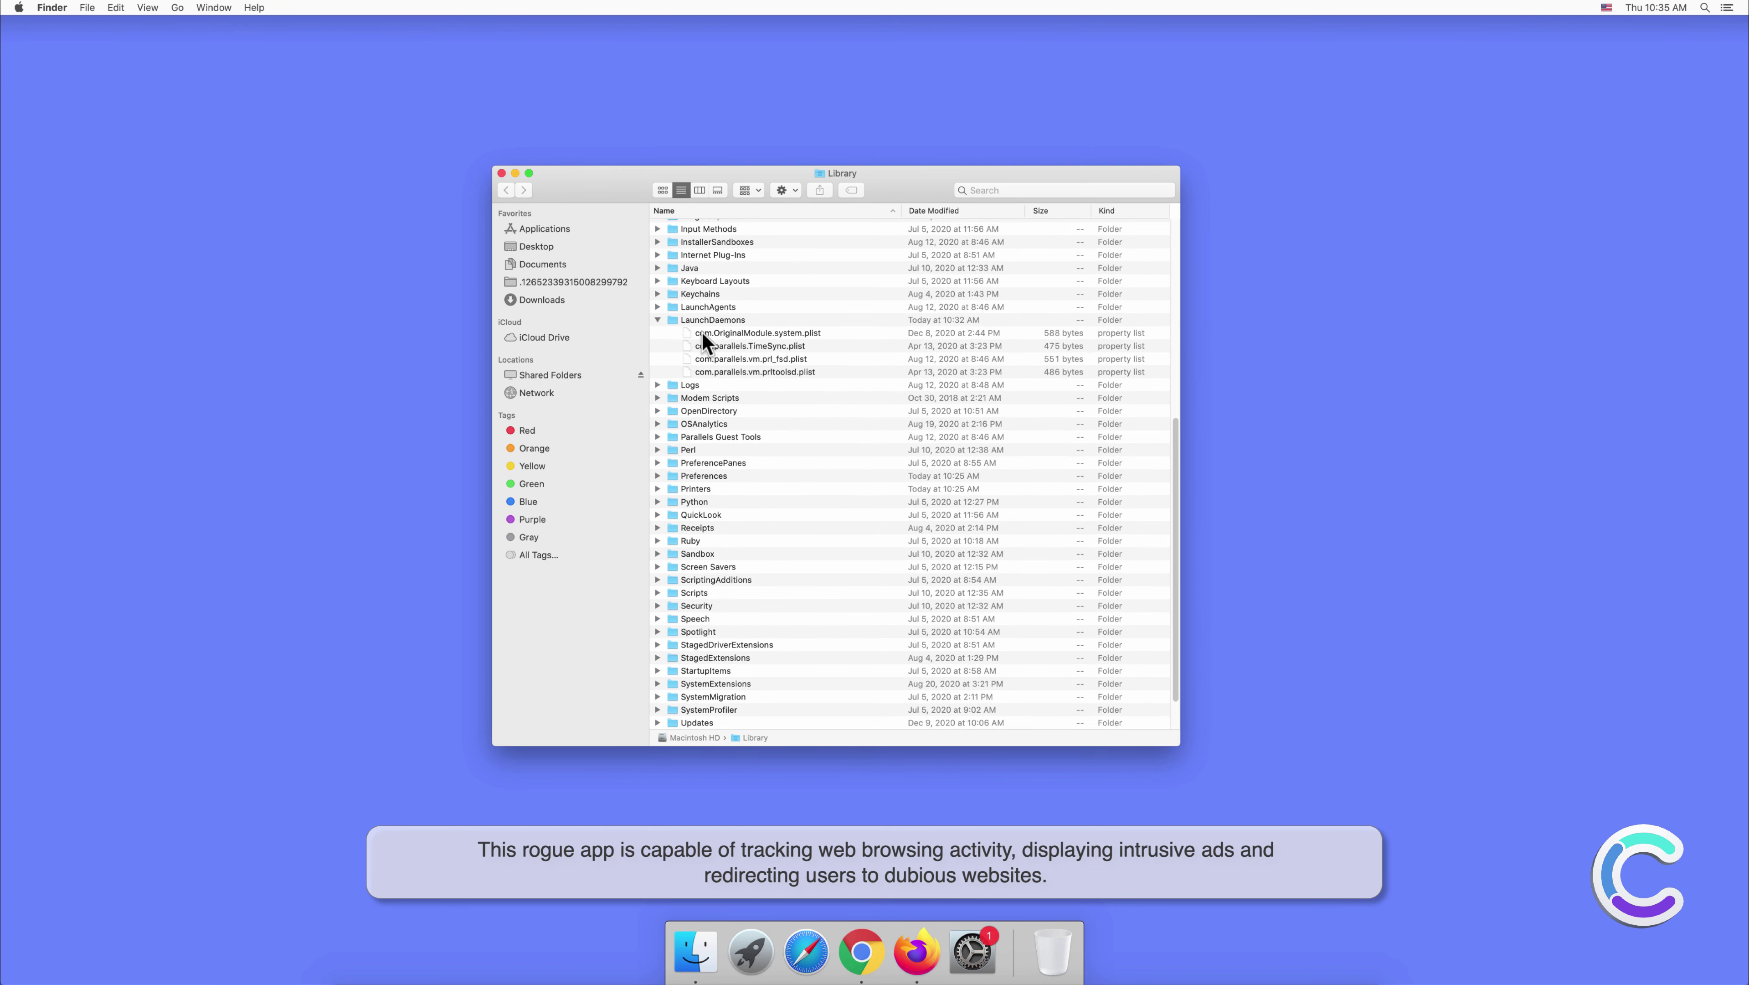
click(771, 332)
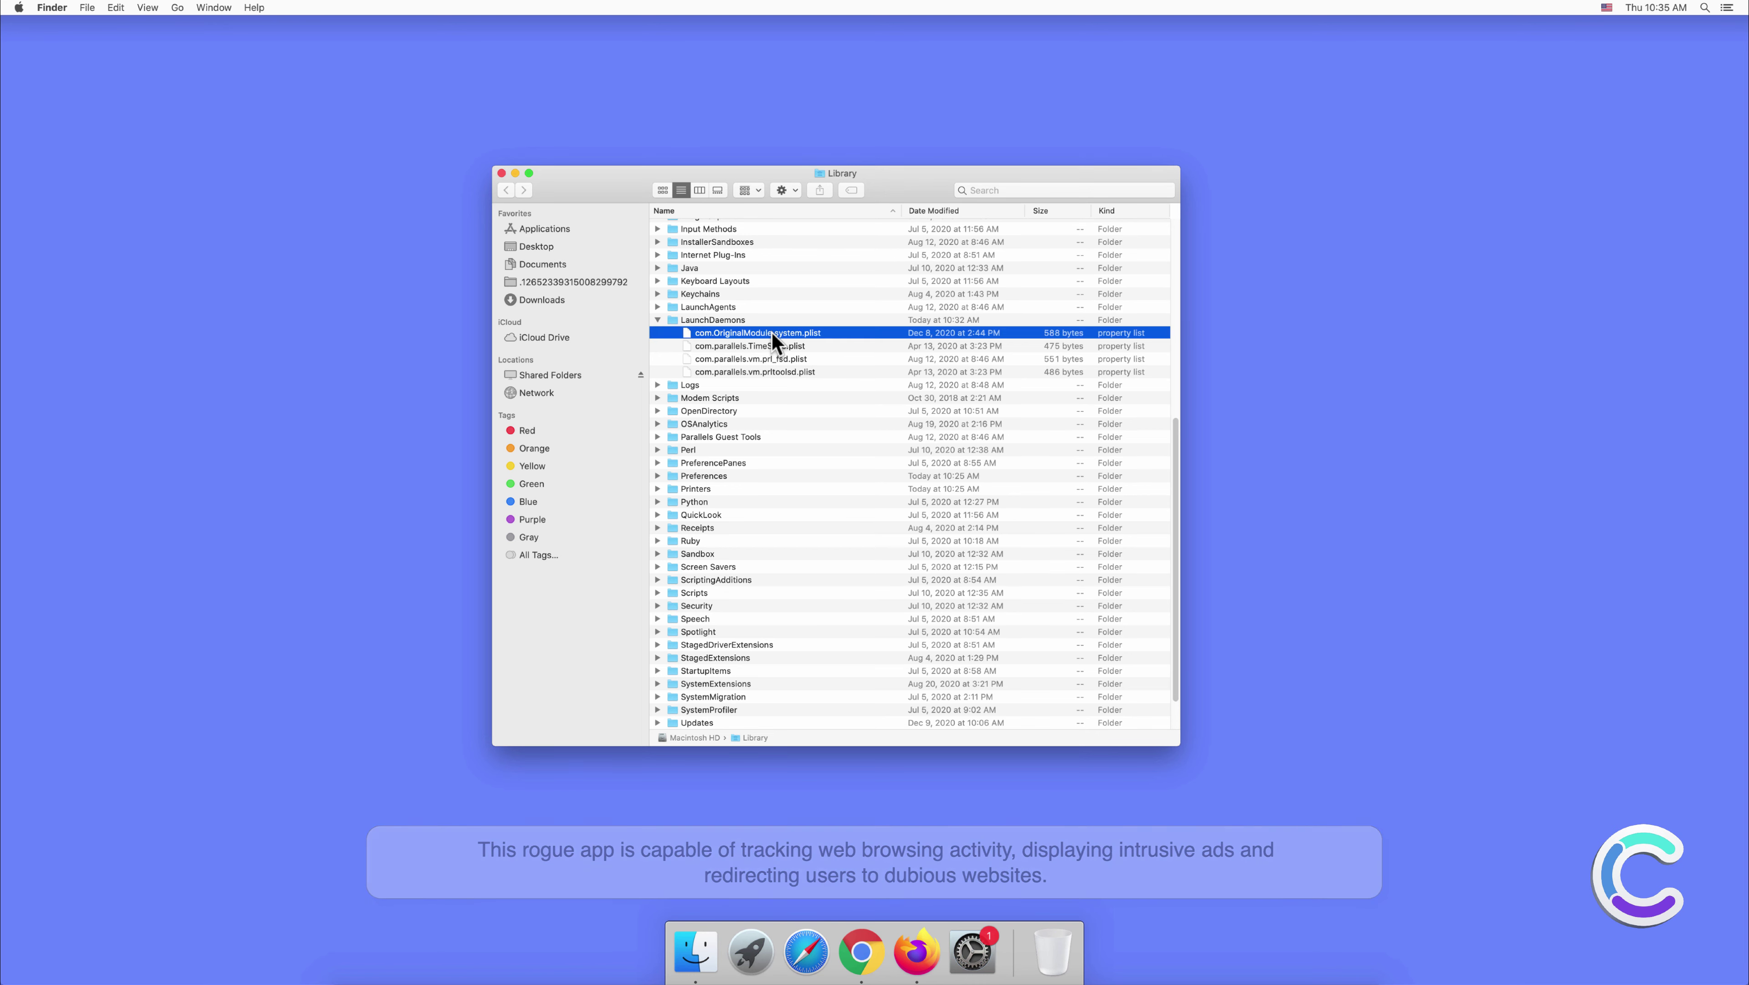
right_click(771, 333)
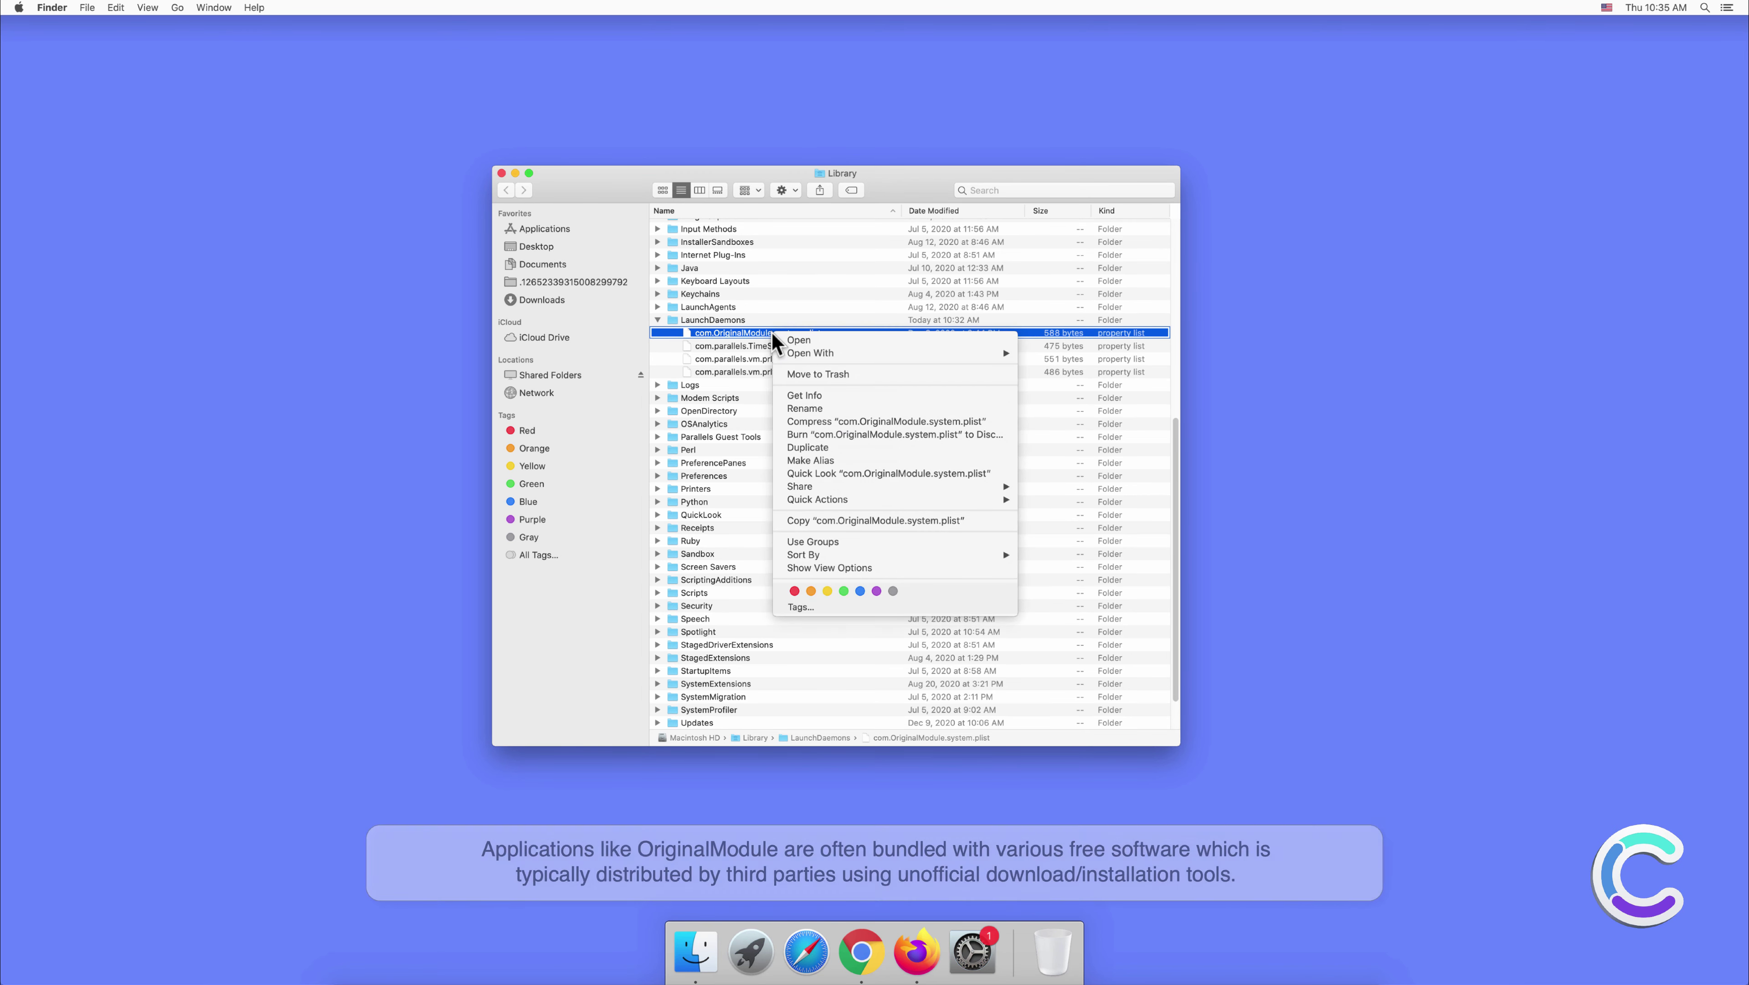
click(792, 372)
text(••••)
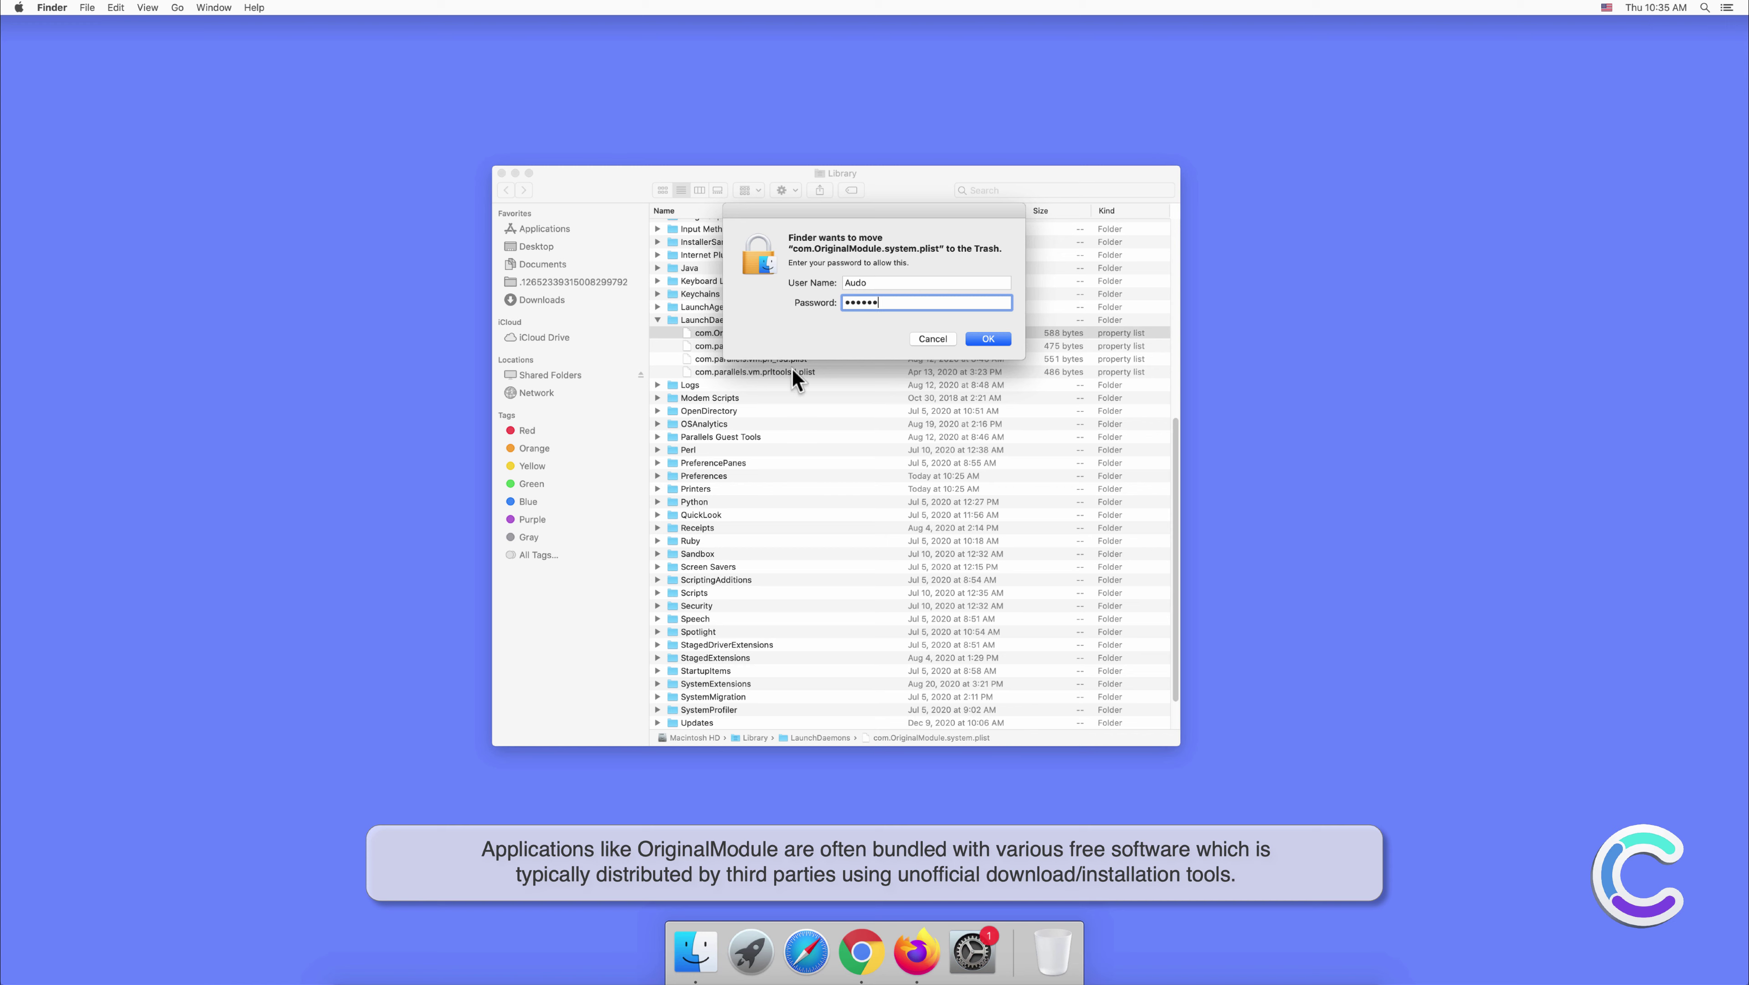
click(979, 339)
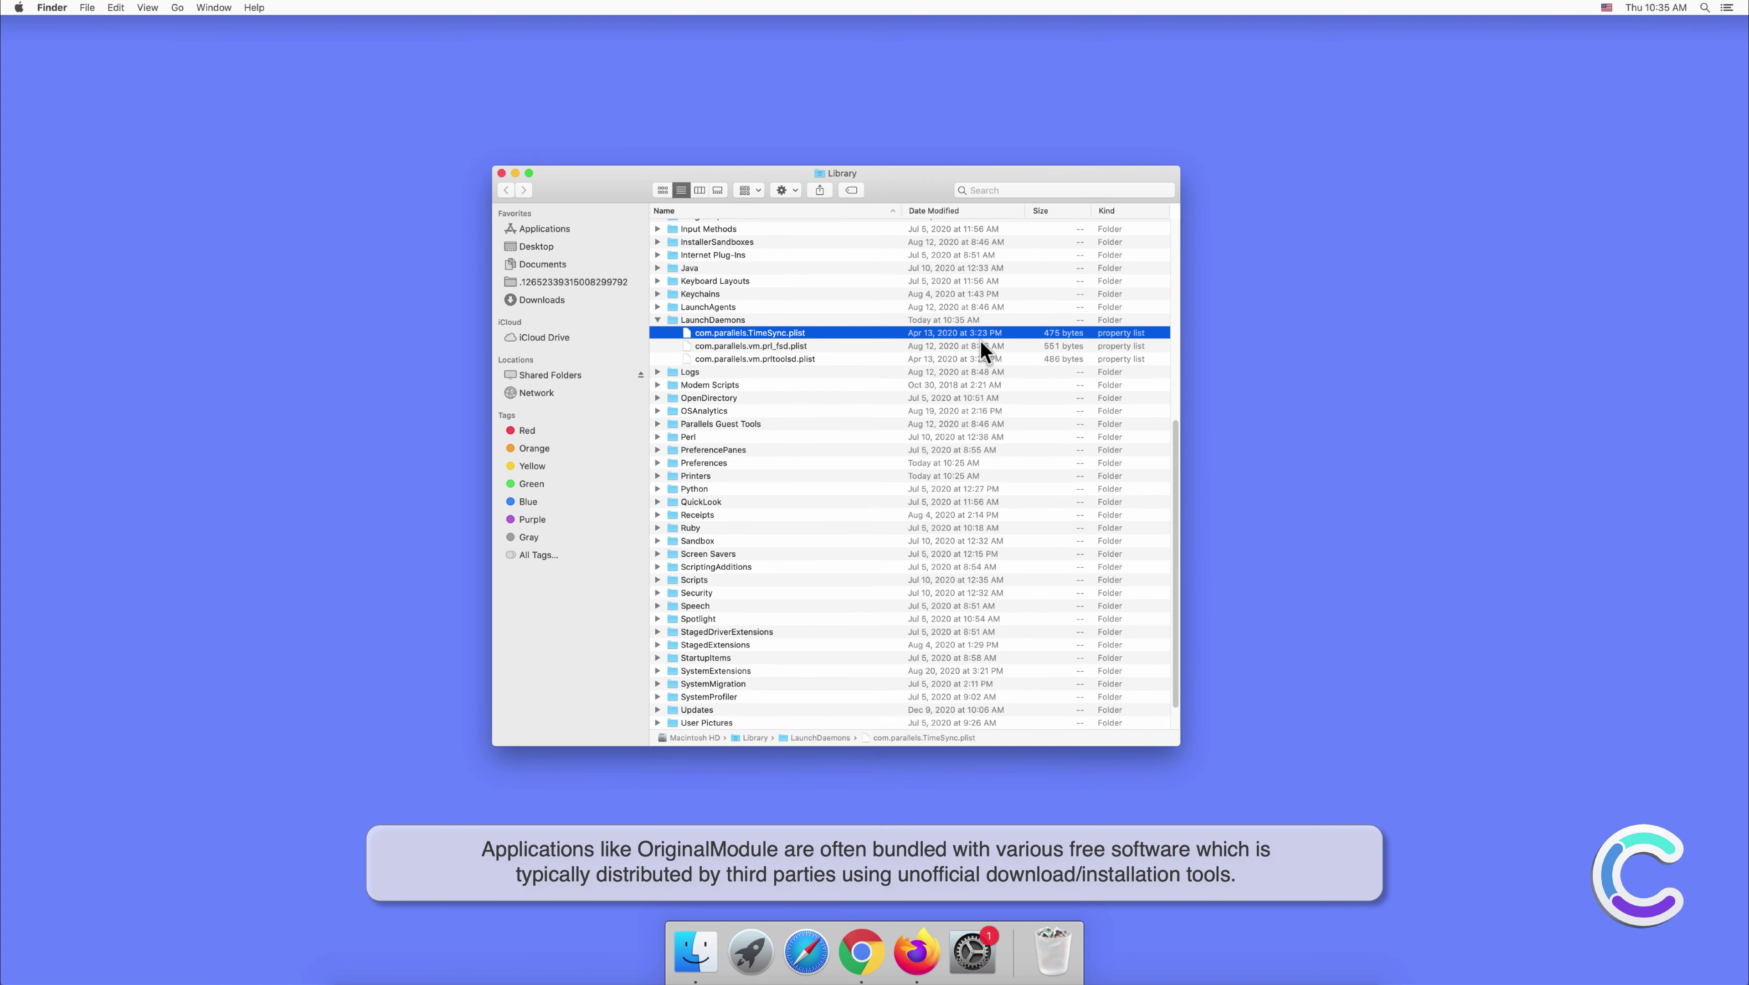
Step: Move OriginalModule.system from Application Support to the Trash
scroll(779, 330, up, 10)
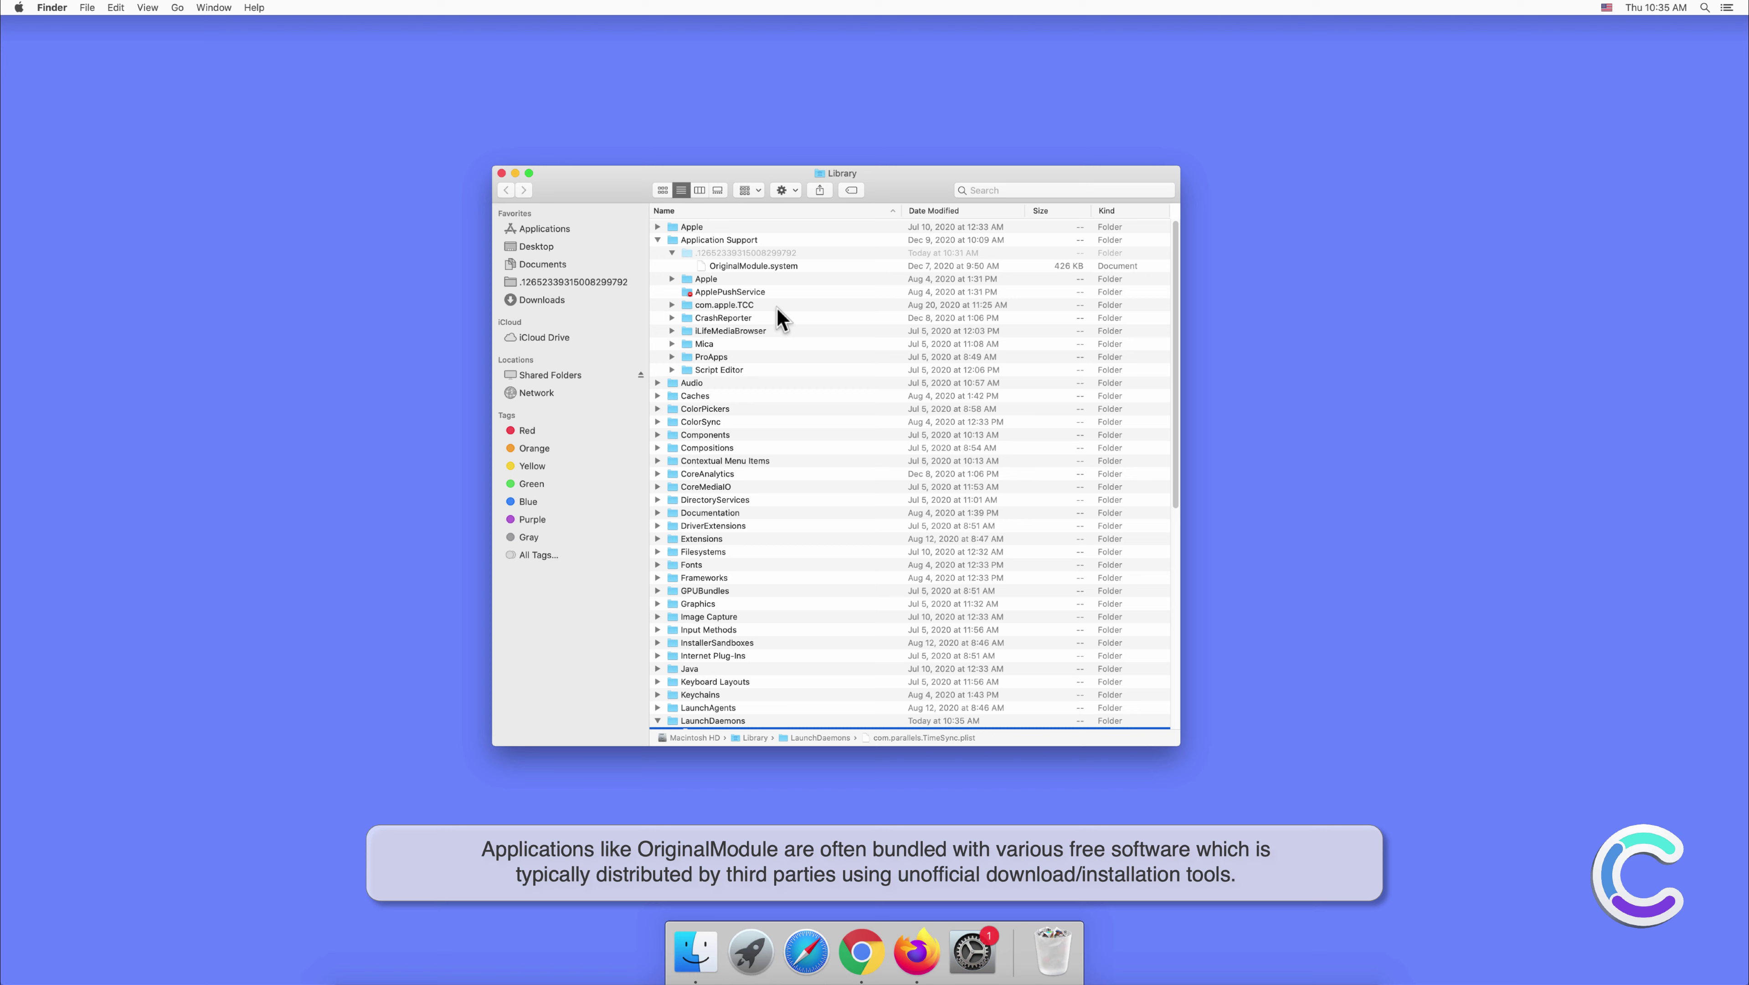
click(755, 266)
right_click(755, 266)
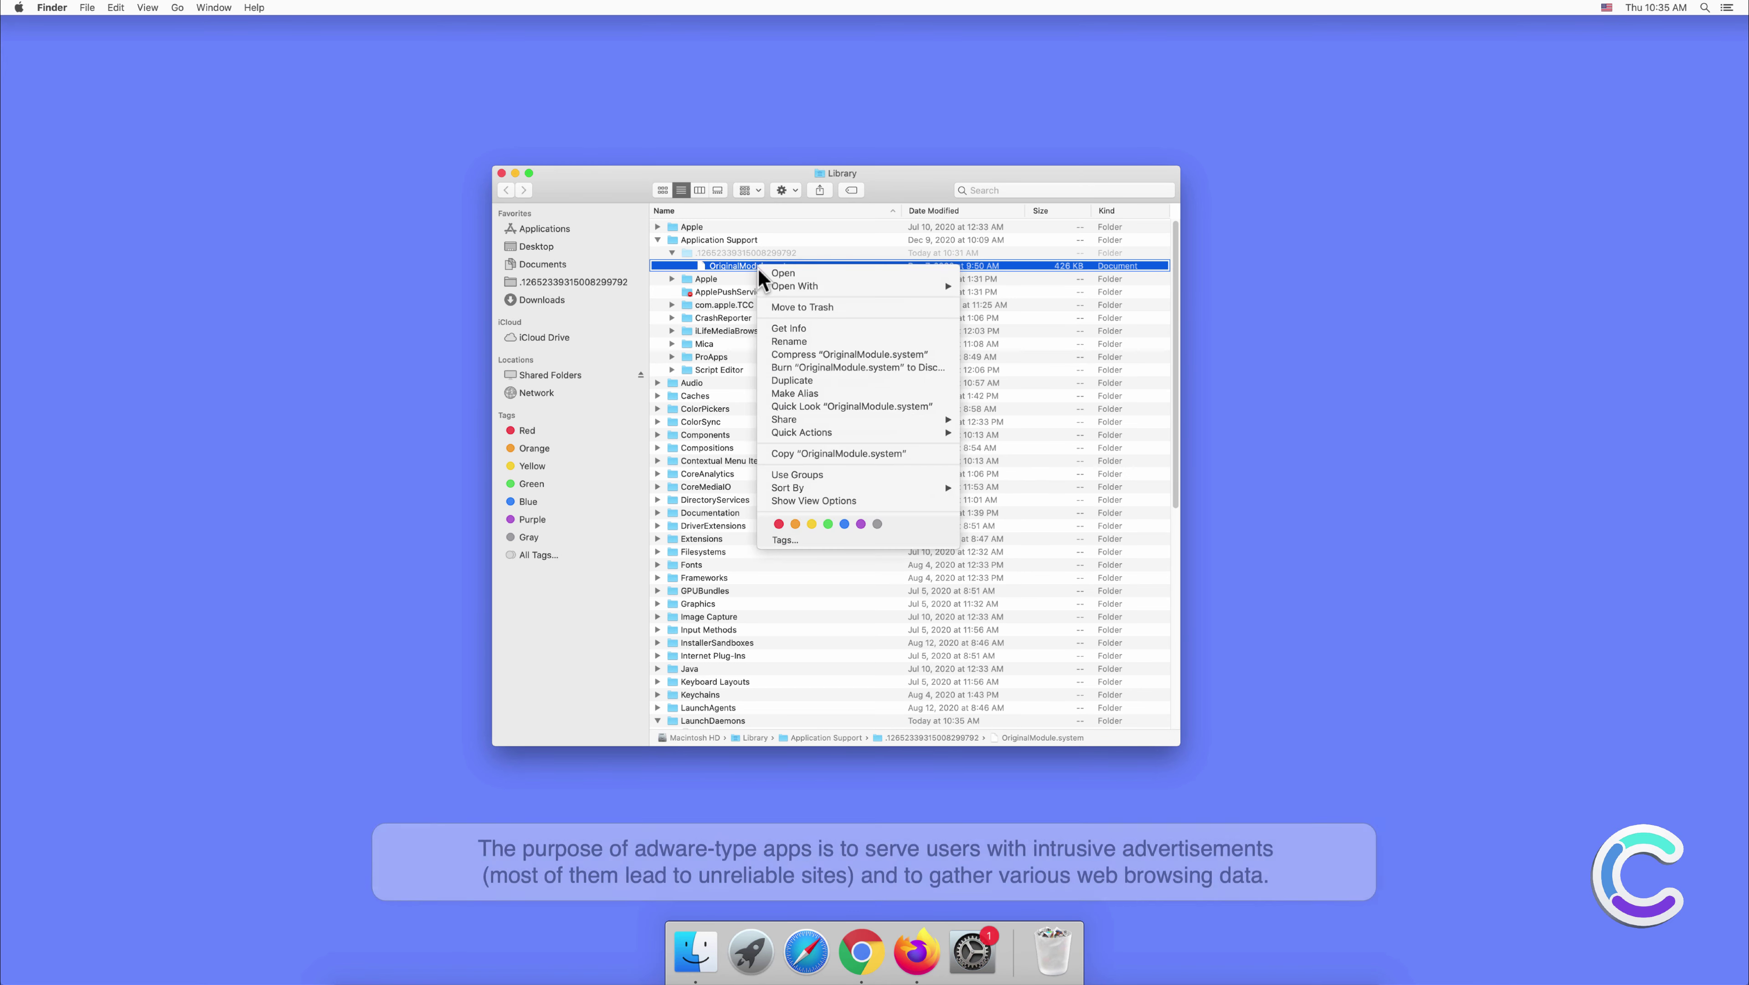
click(779, 305)
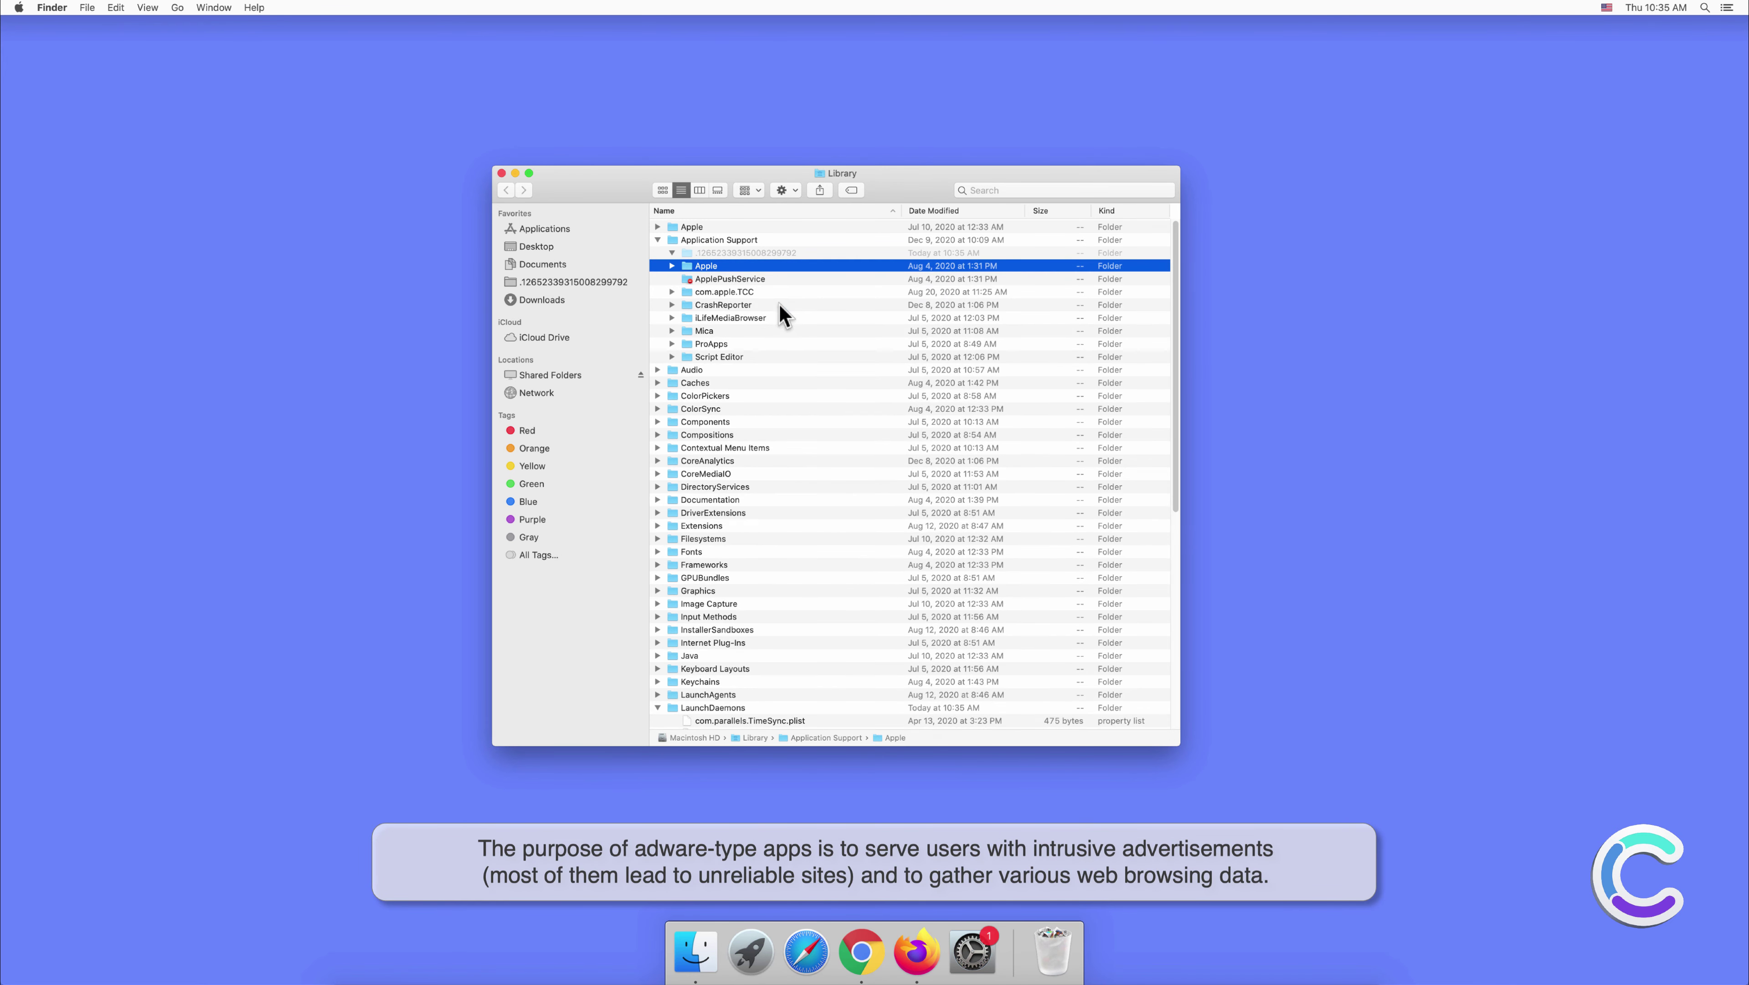
Step: Open the user Library and expand Application Support, its numbered subfolder and LaunchAgents
click(177, 9)
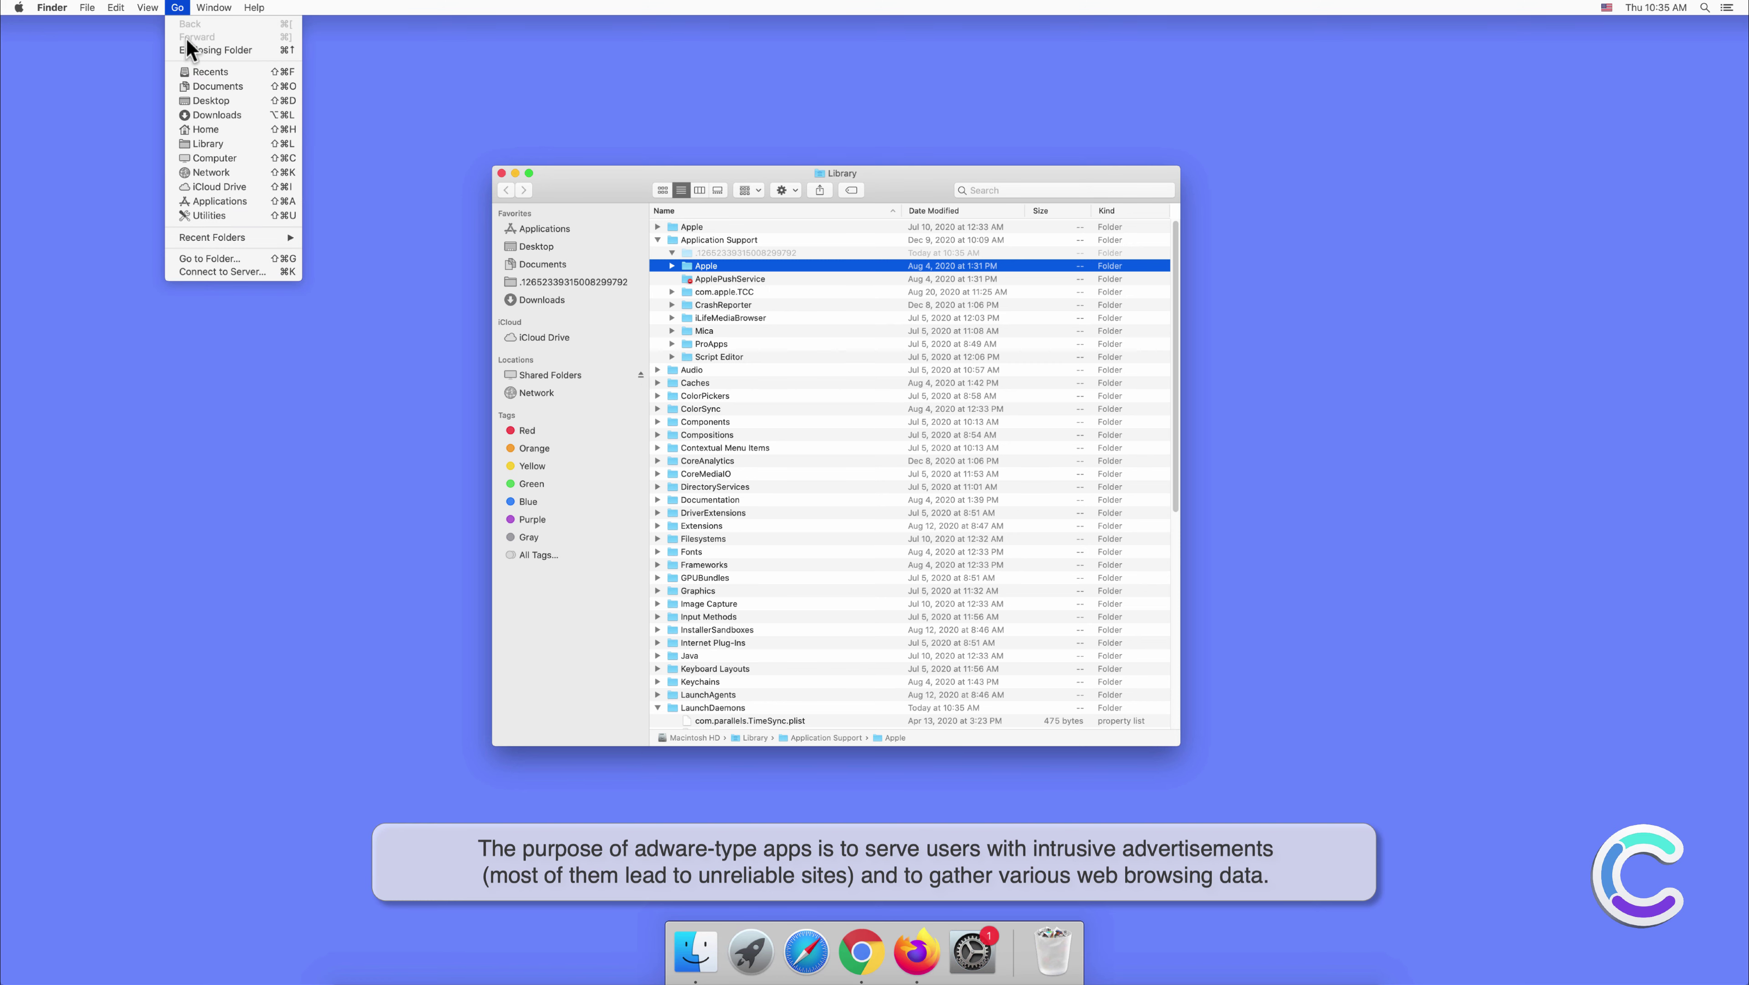
click(199, 258)
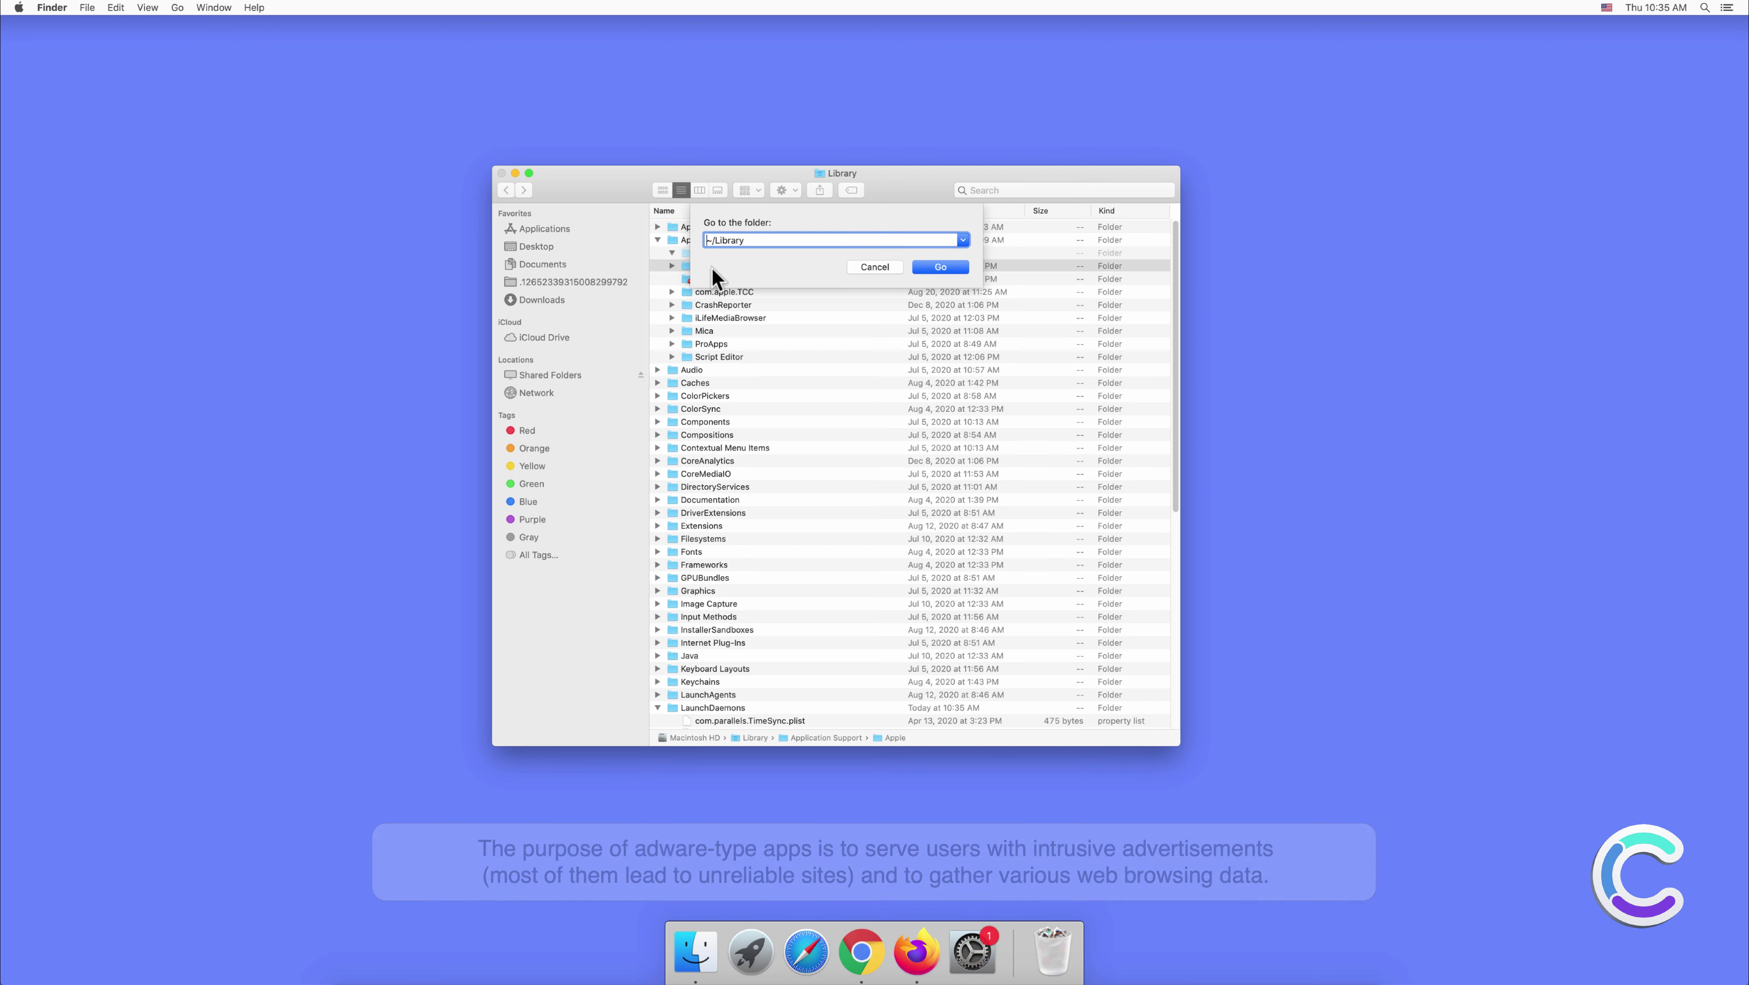
click(939, 267)
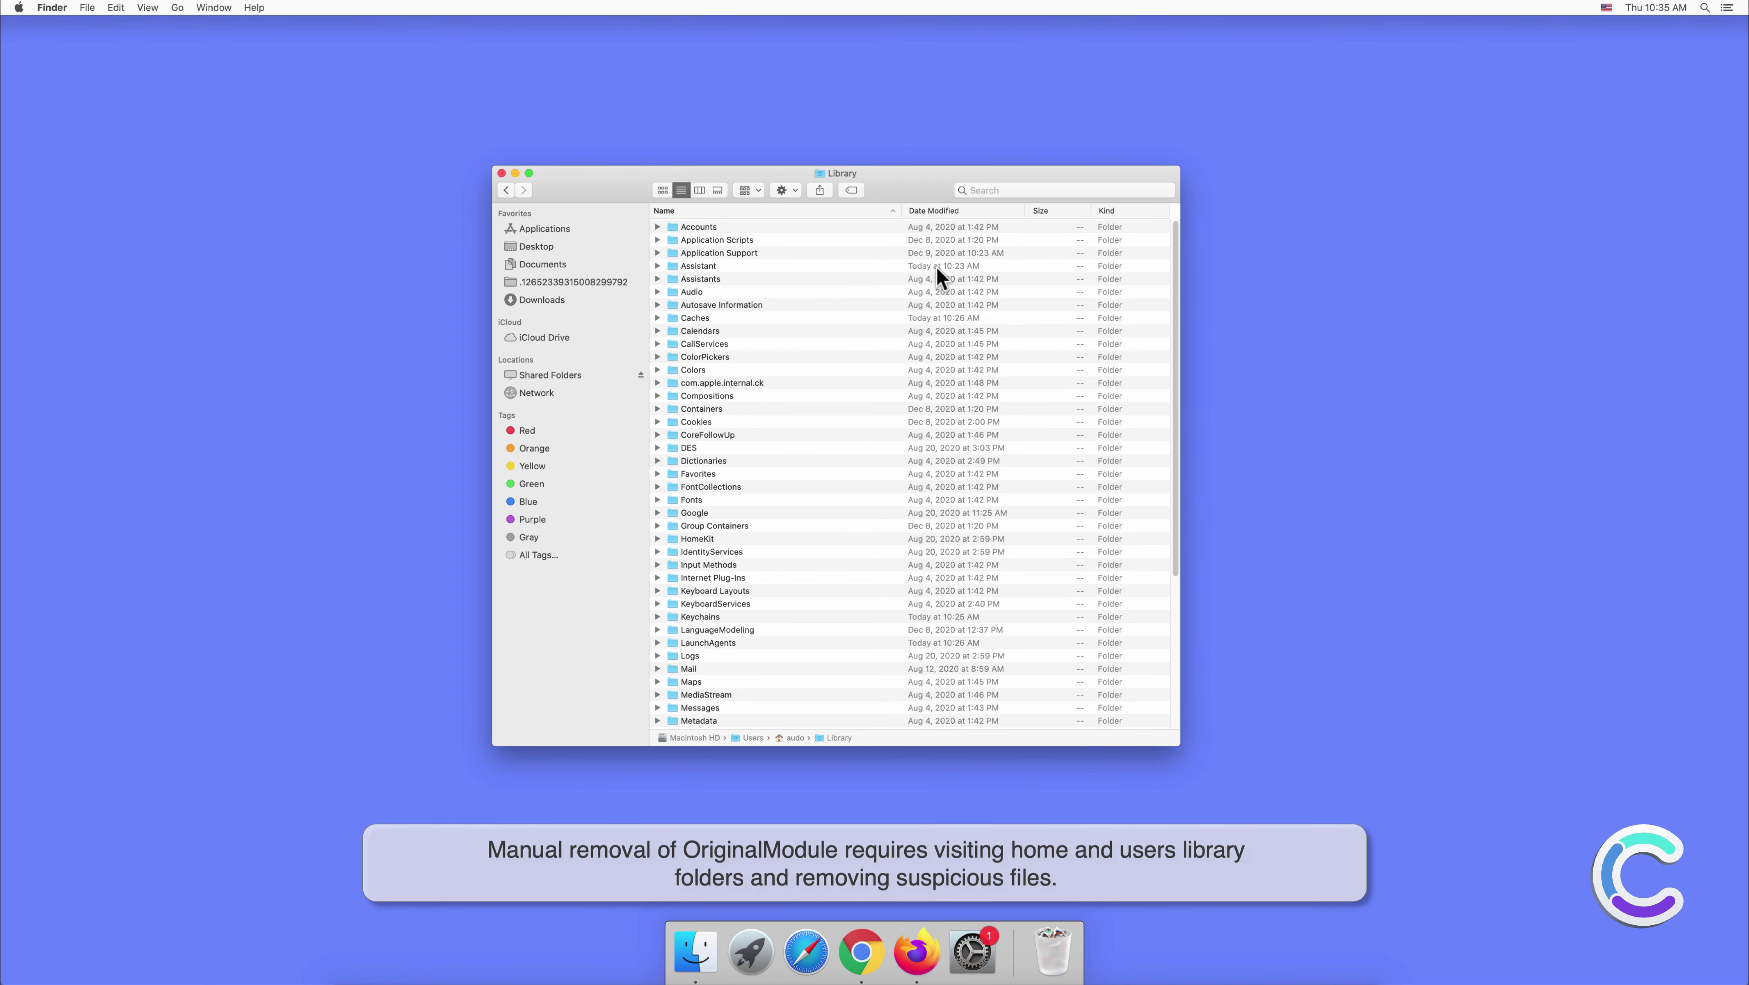
click(657, 253)
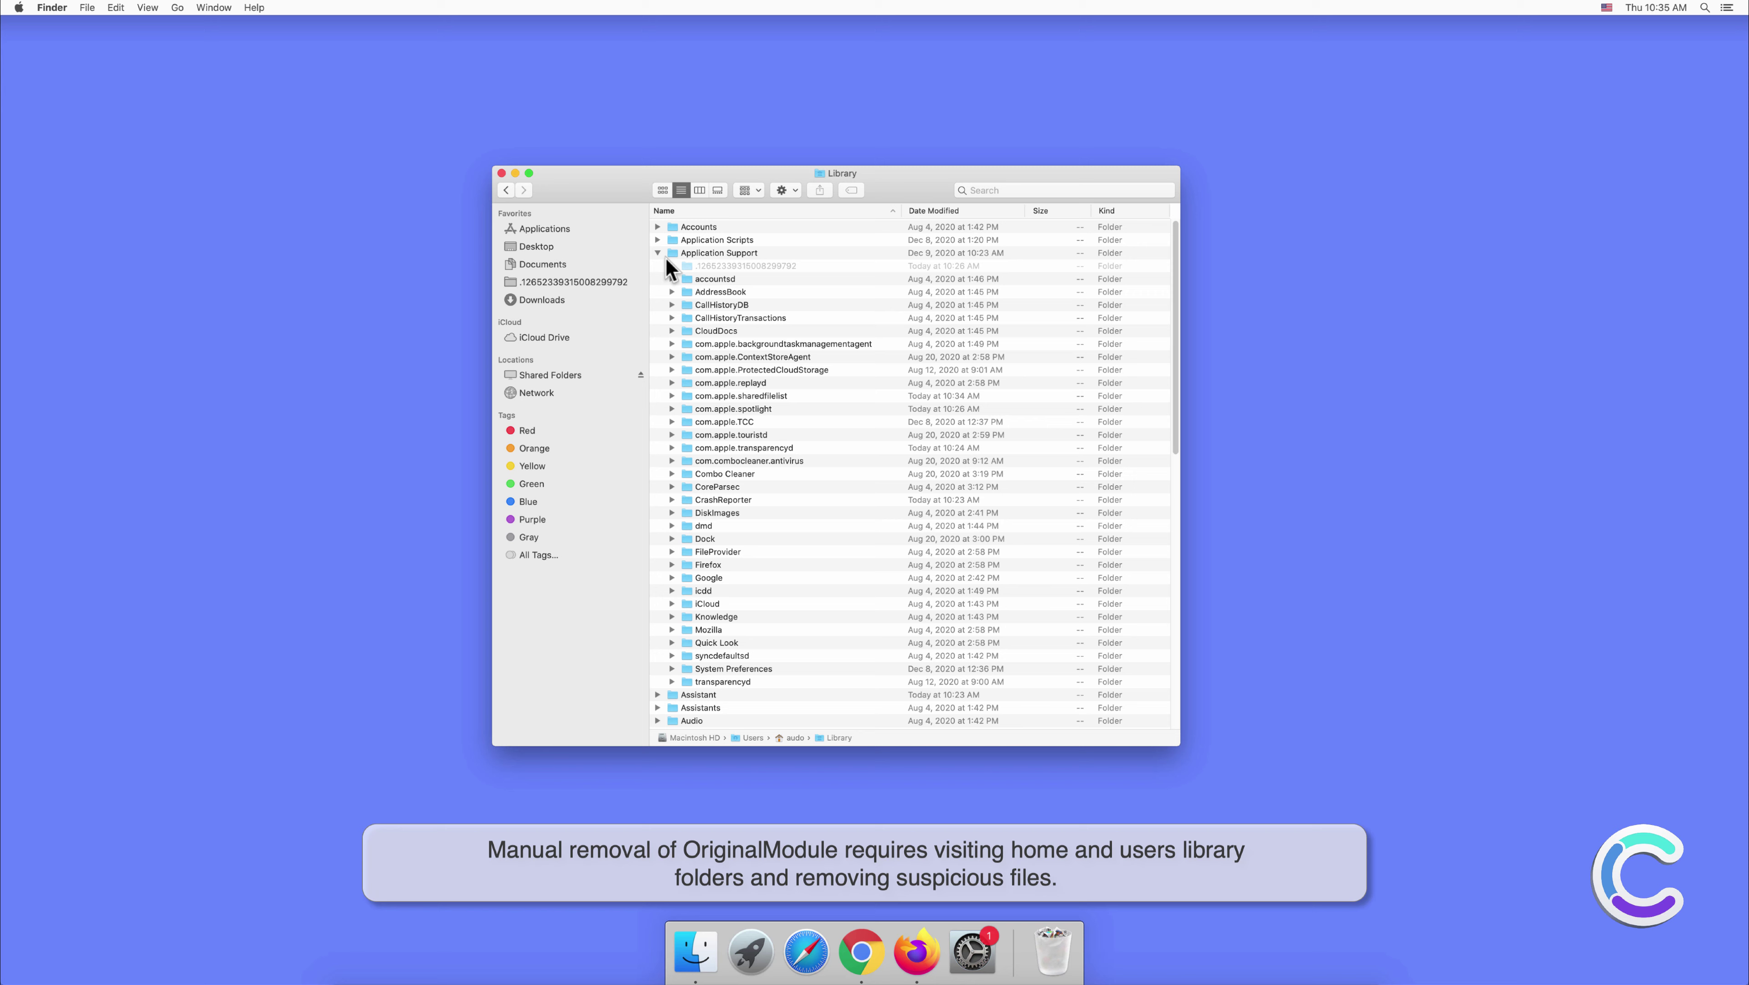
click(672, 265)
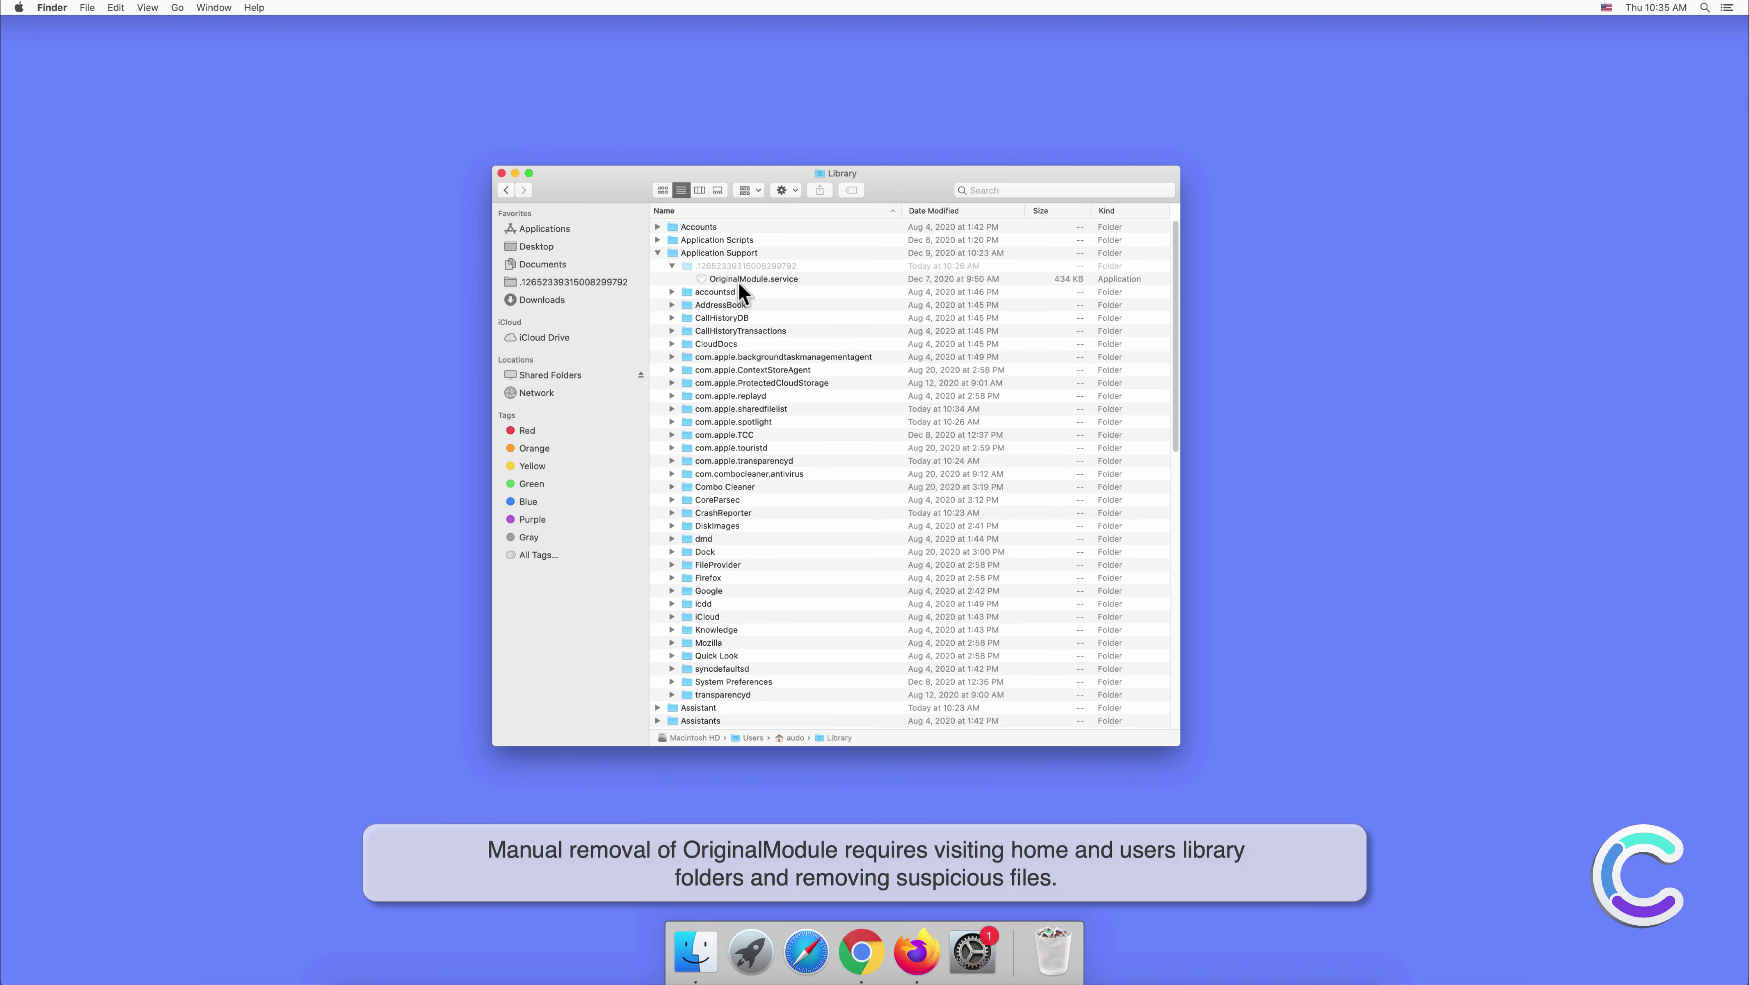
scroll(777, 280, down, 15)
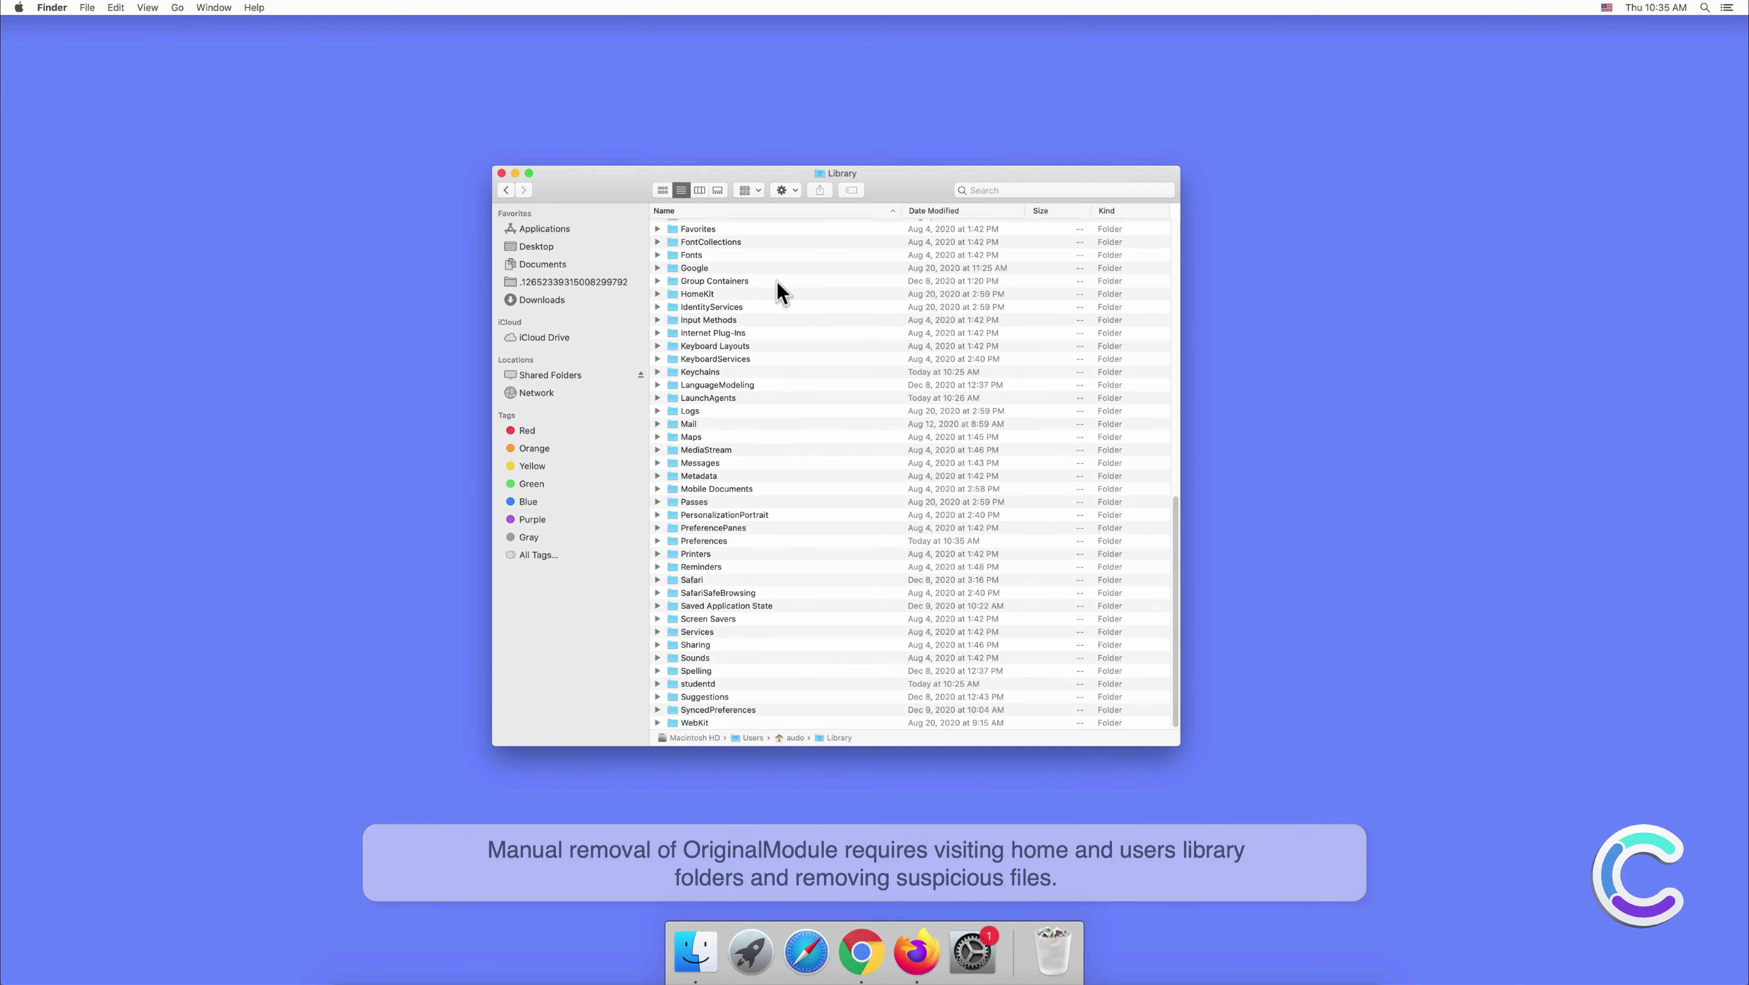
click(658, 398)
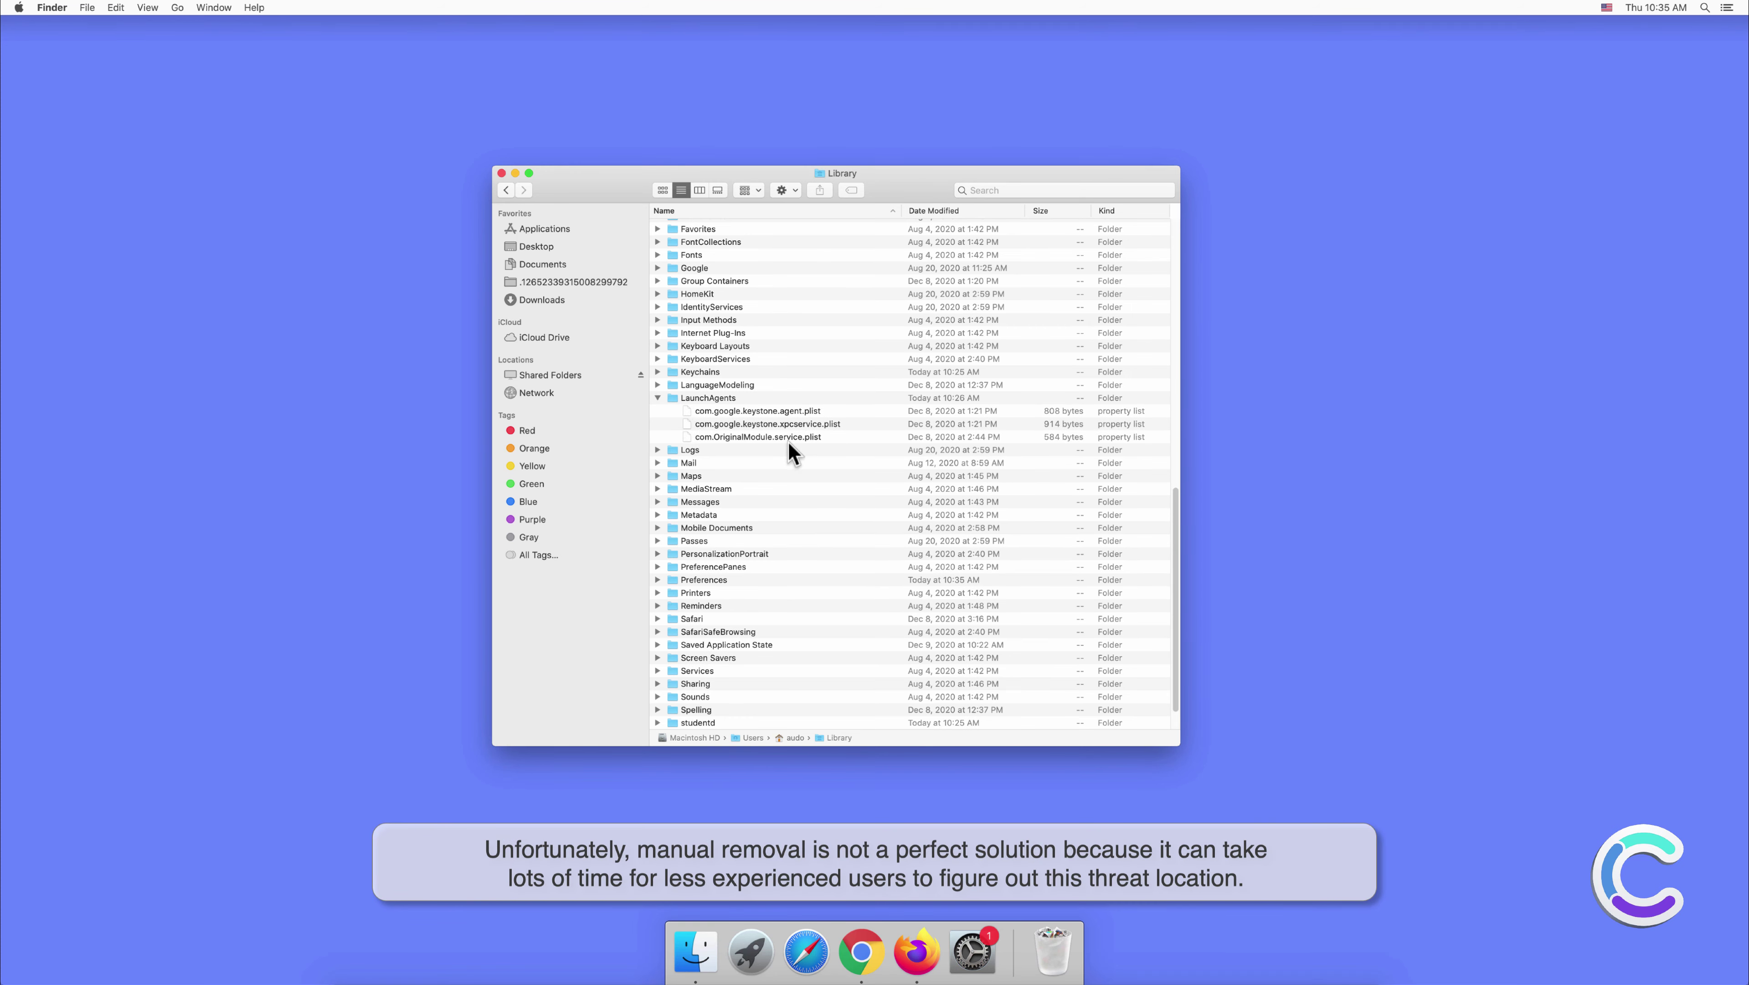
Step: Move com.OriginalModule.service.plist from LaunchAgents to the Trash
click(804, 440)
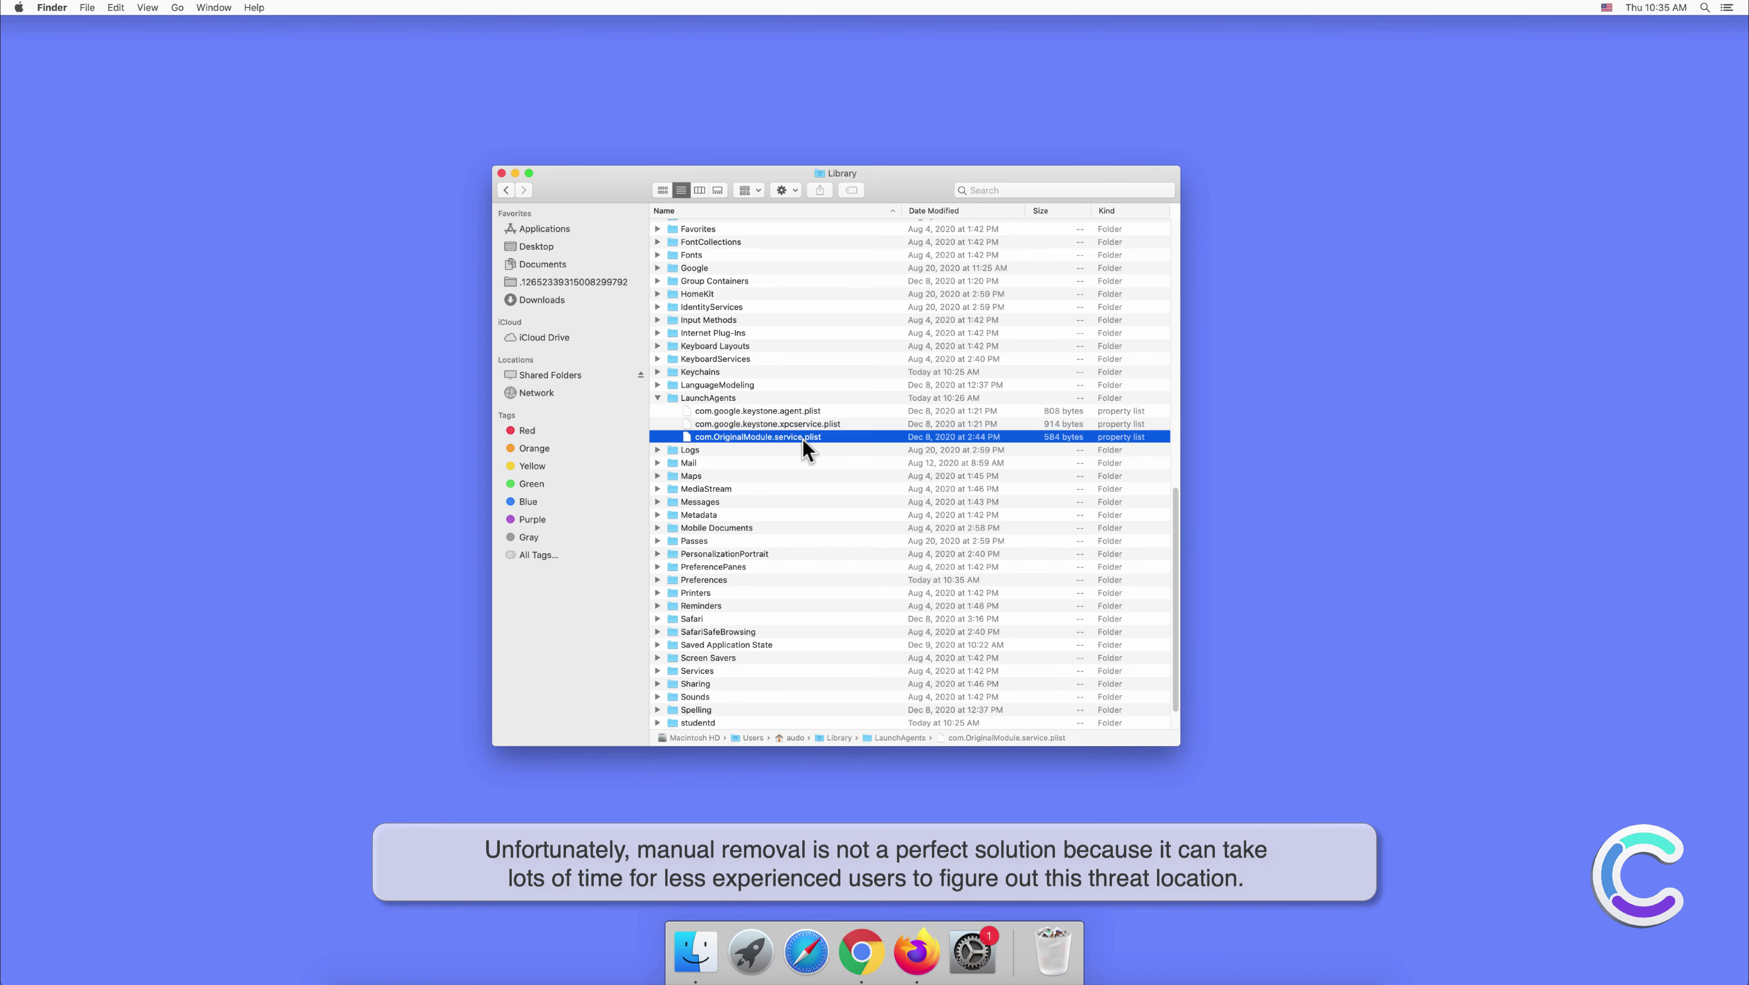
right_click(802, 437)
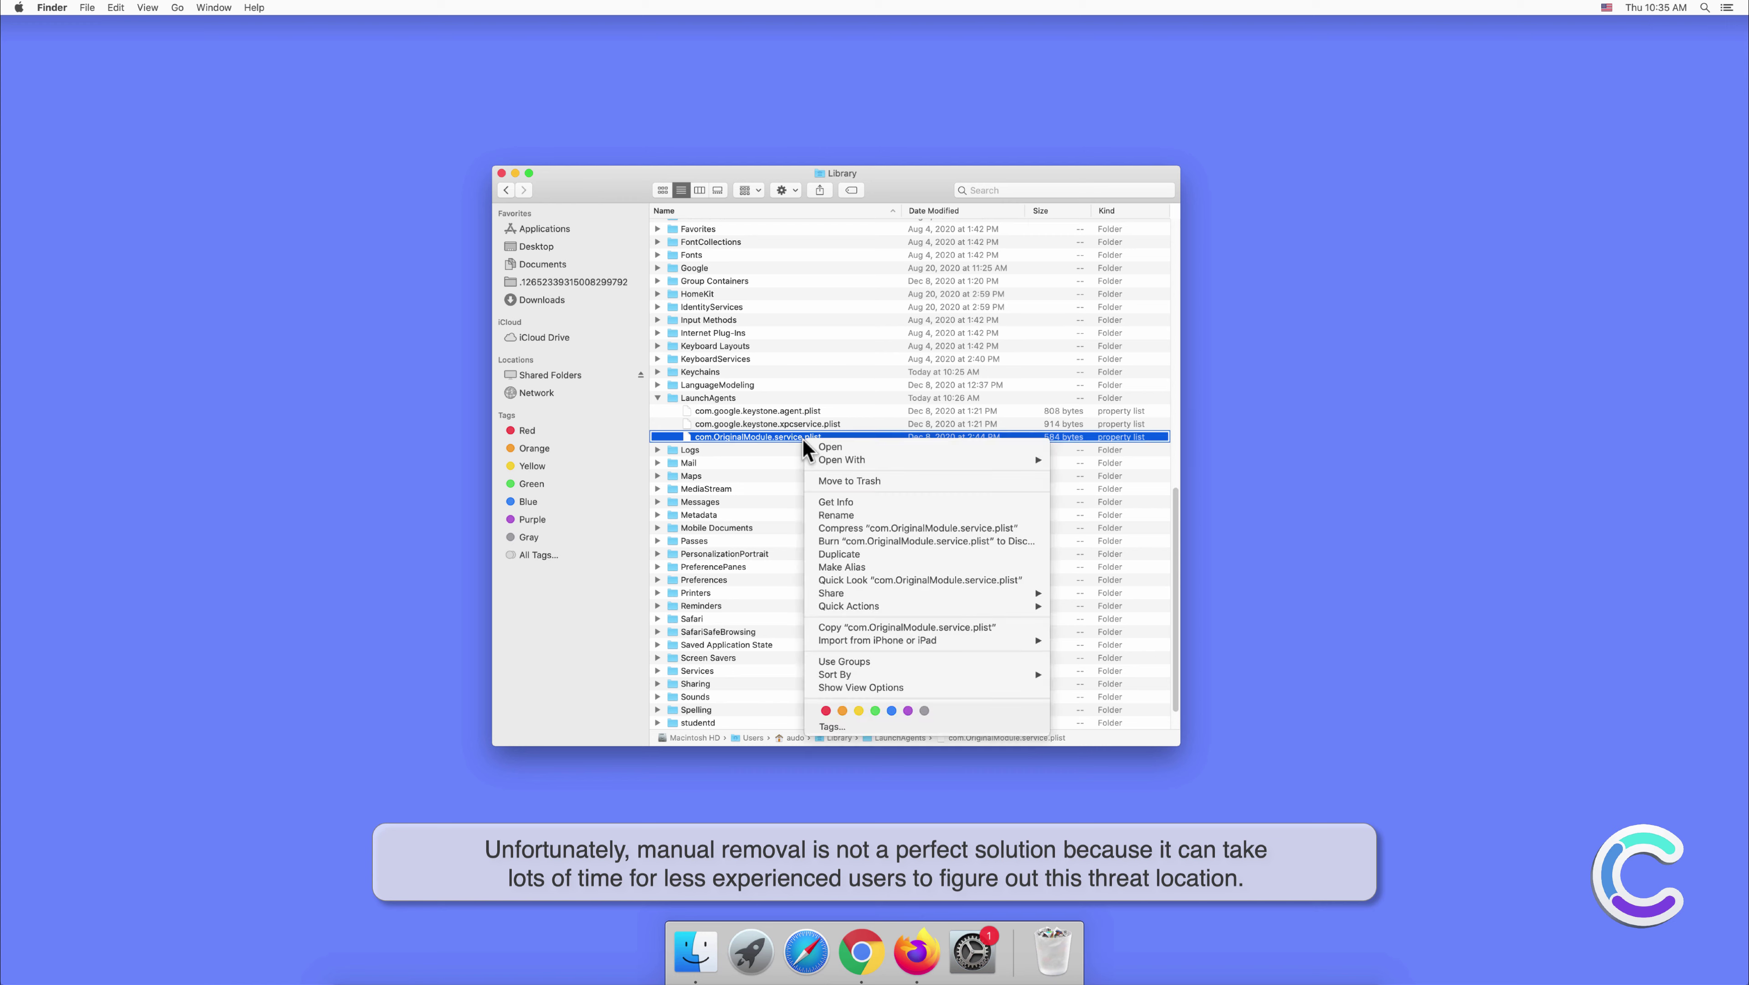
click(827, 479)
Step: Move the OriginalModule.service application from Application Support to the Trash
scroll(827, 478, up, 10)
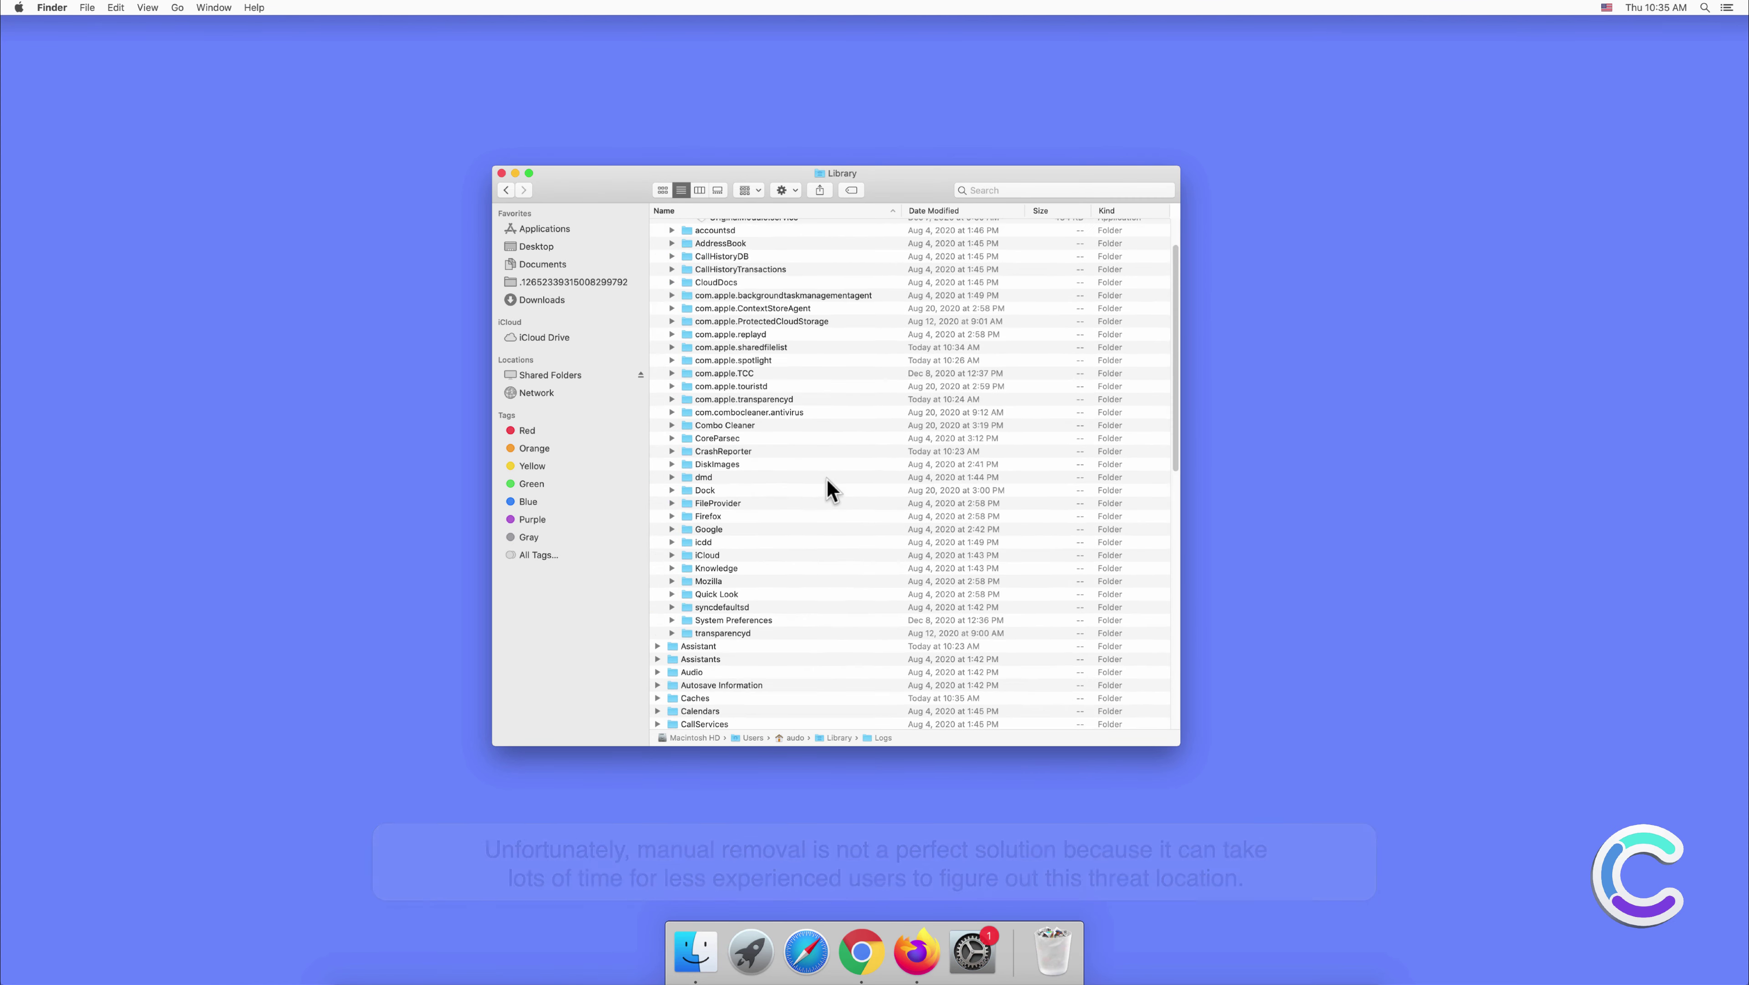
scroll(828, 478, up, 2)
click(732, 278)
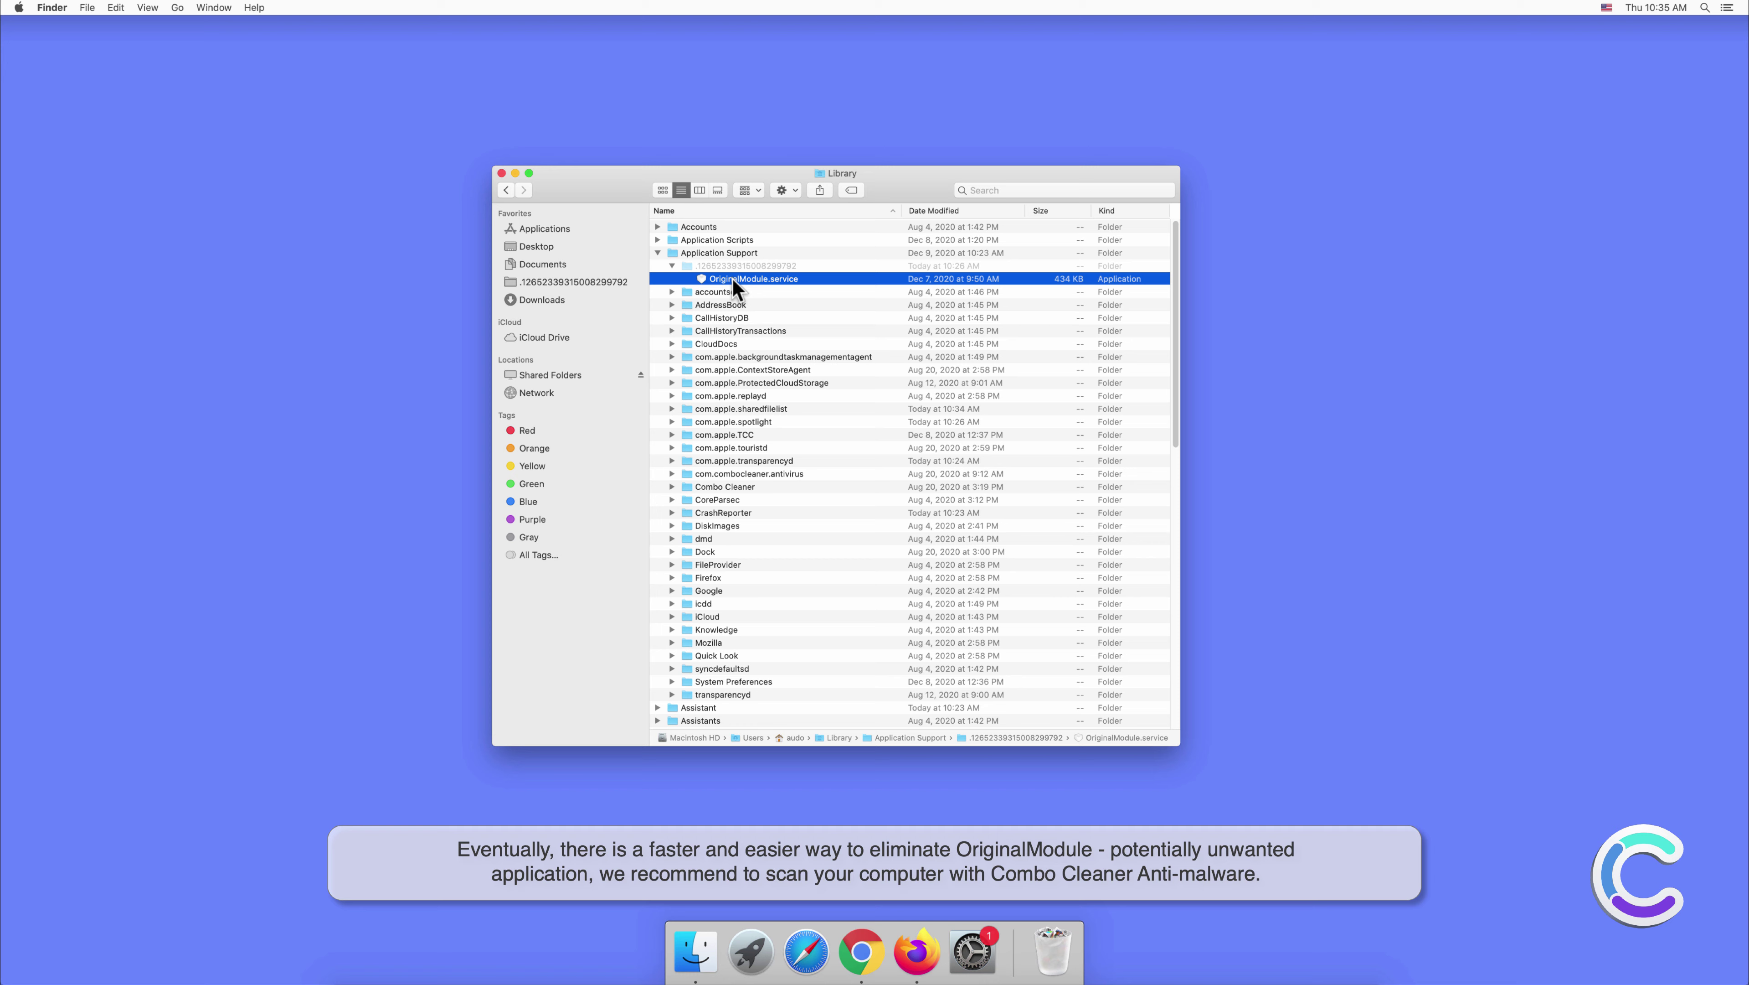
right_click(732, 278)
click(749, 304)
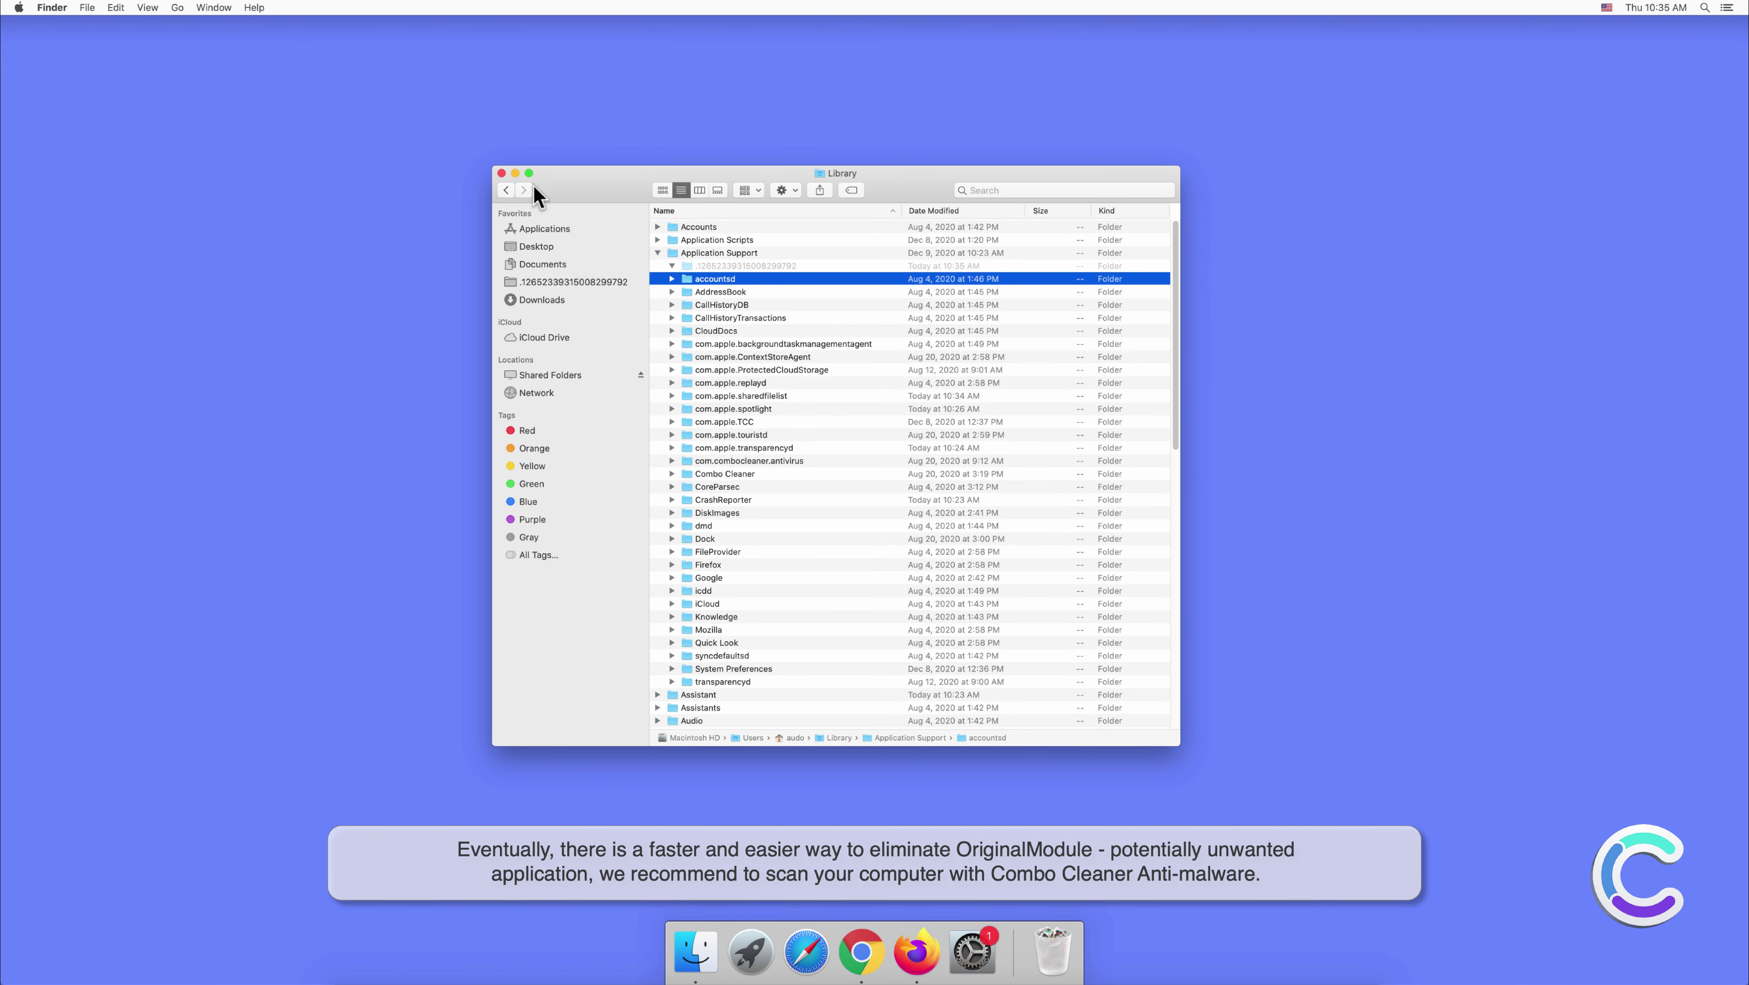
click(502, 173)
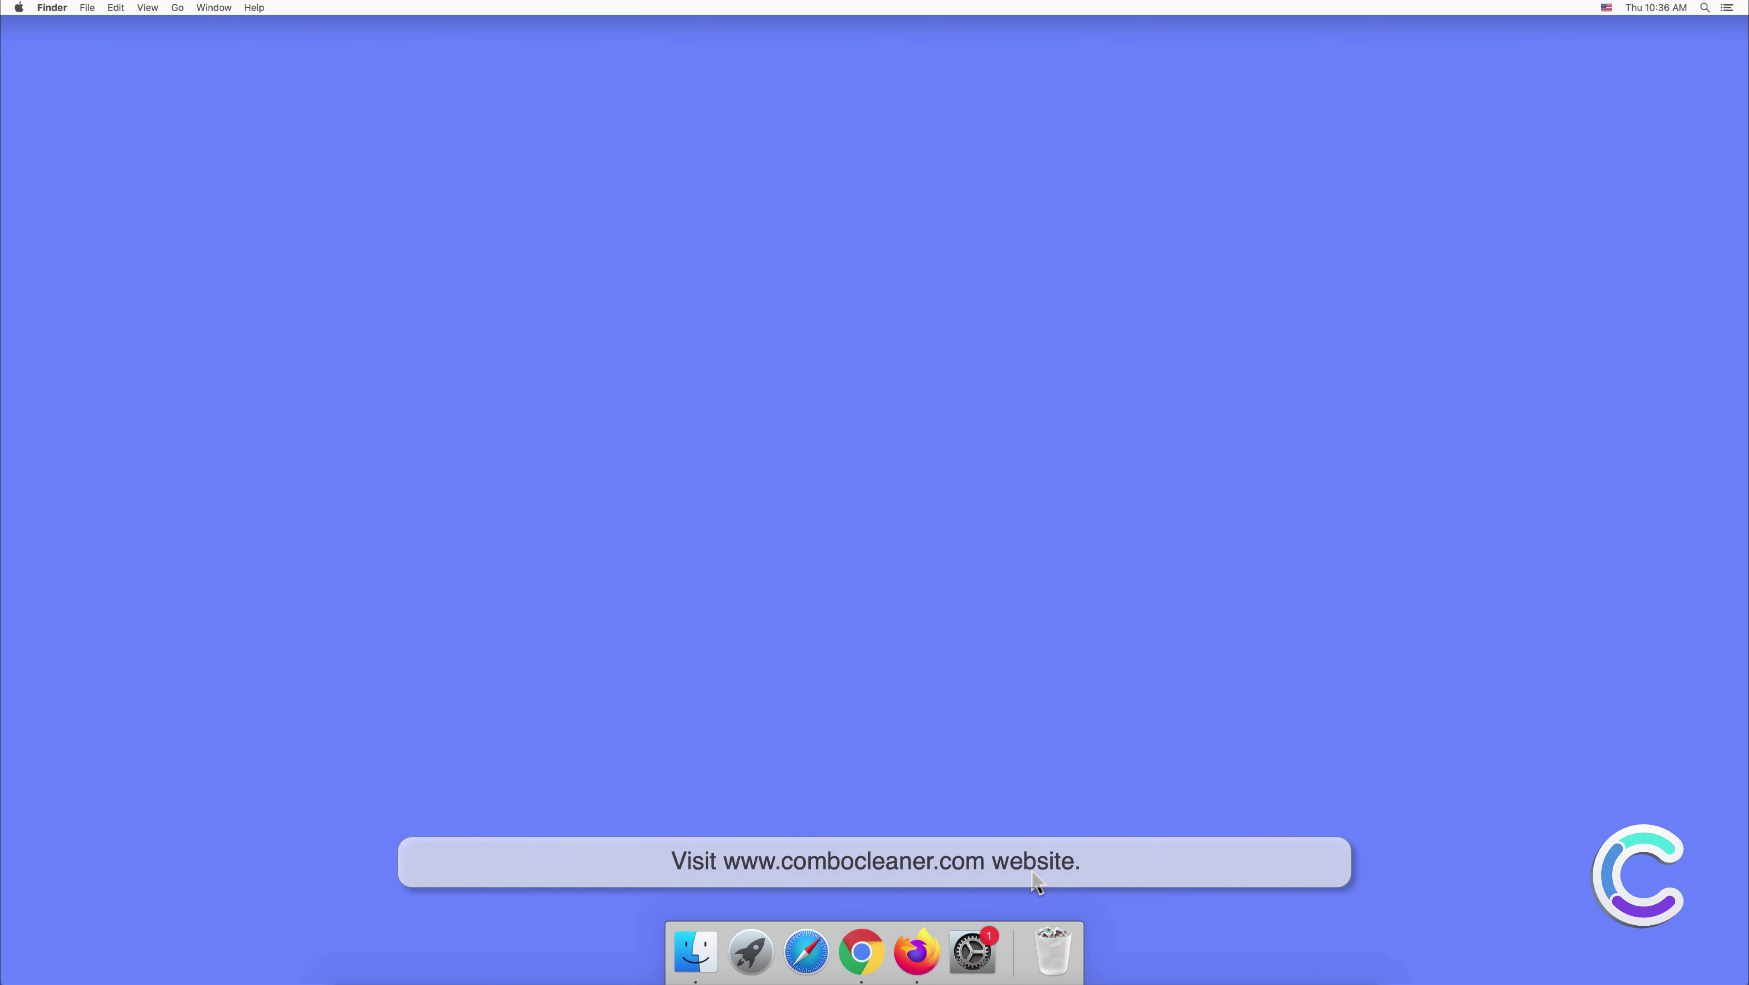
click(806, 951)
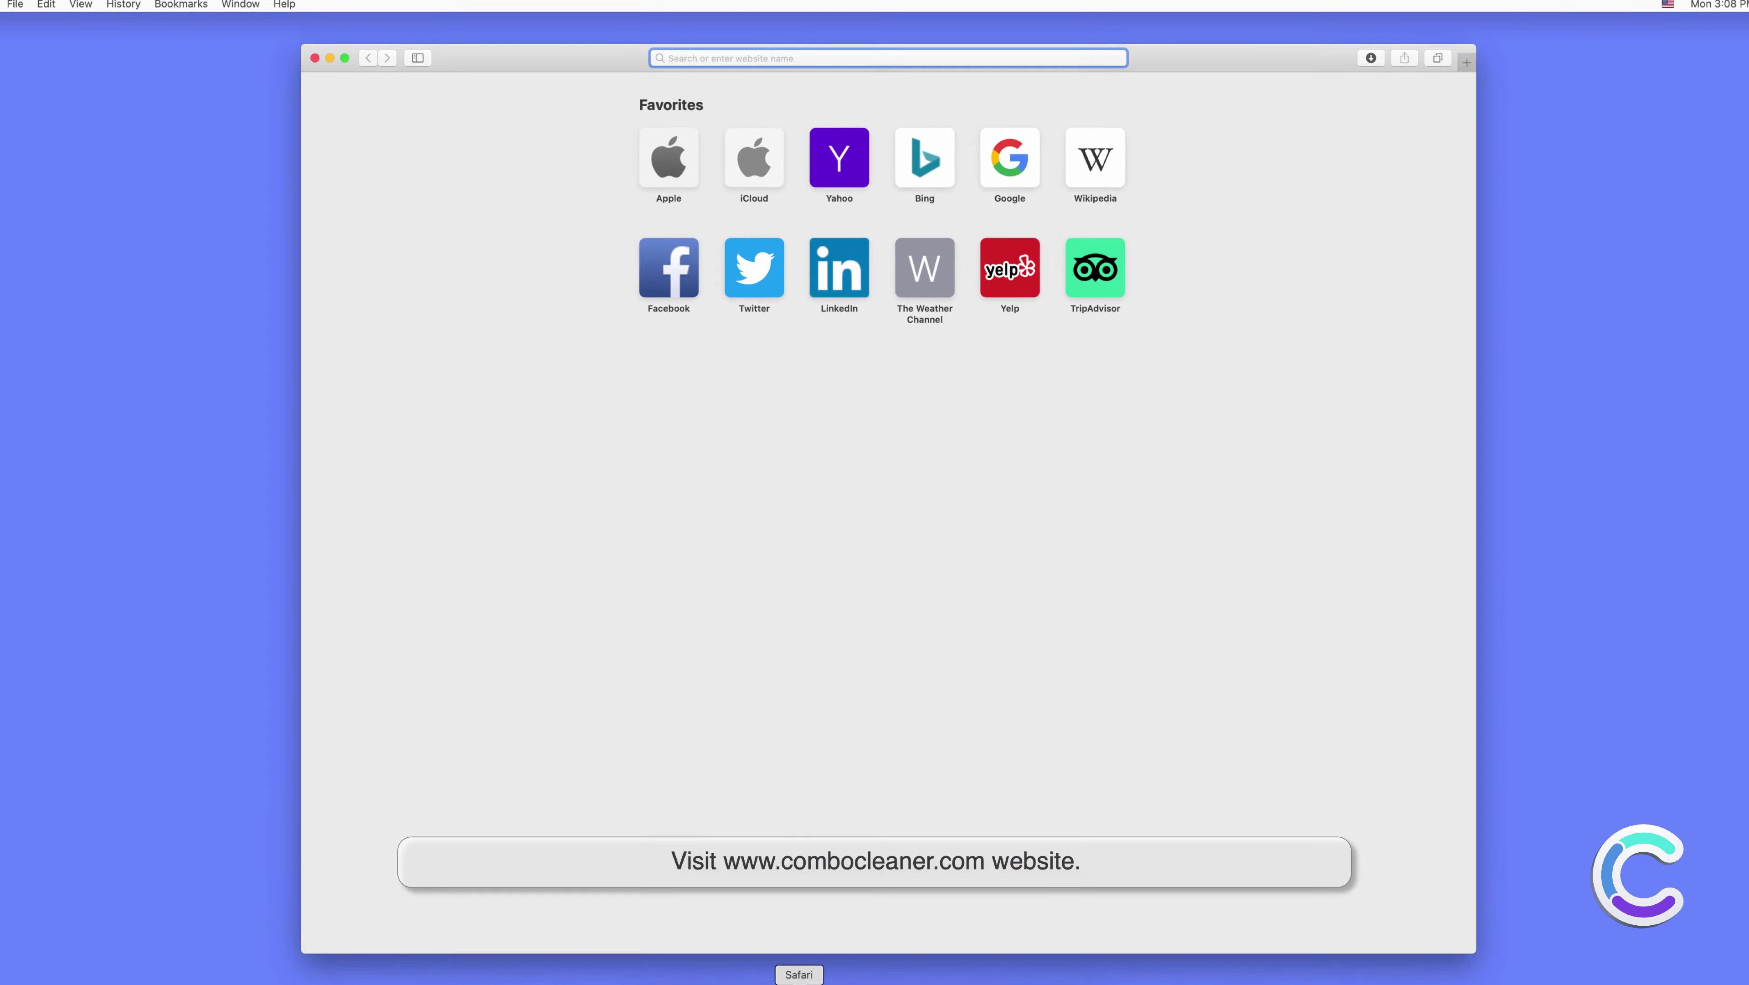
text(www)
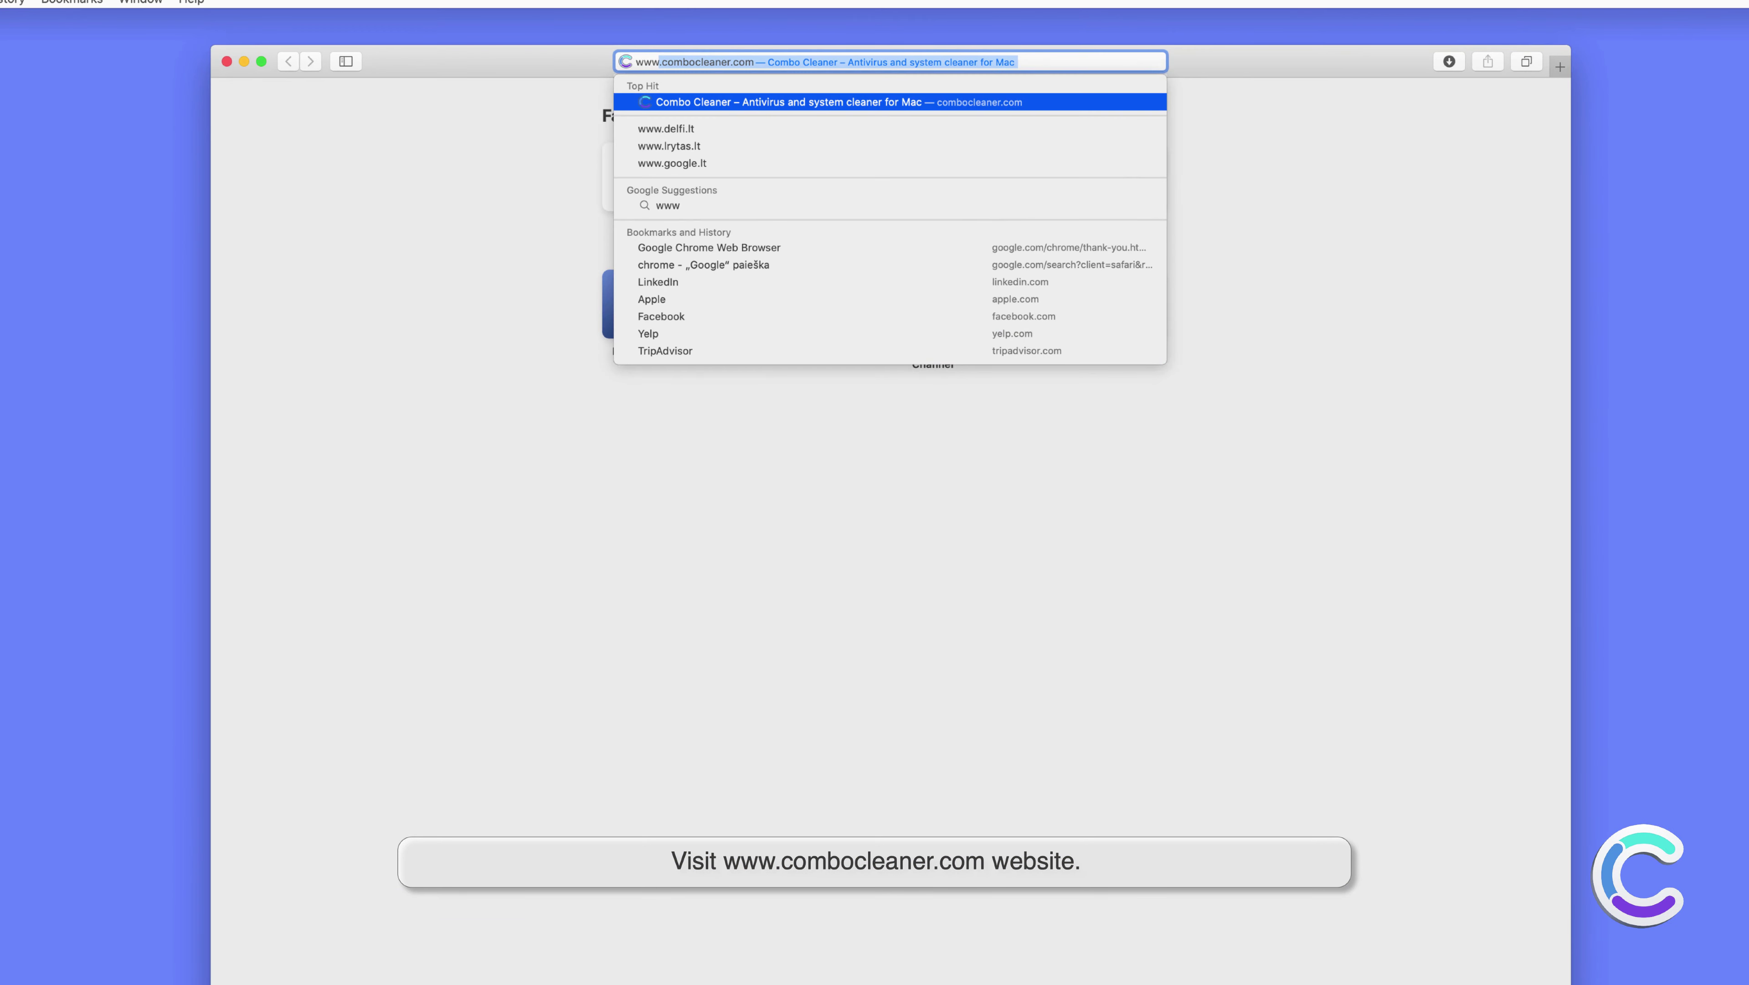
text(.combocle)
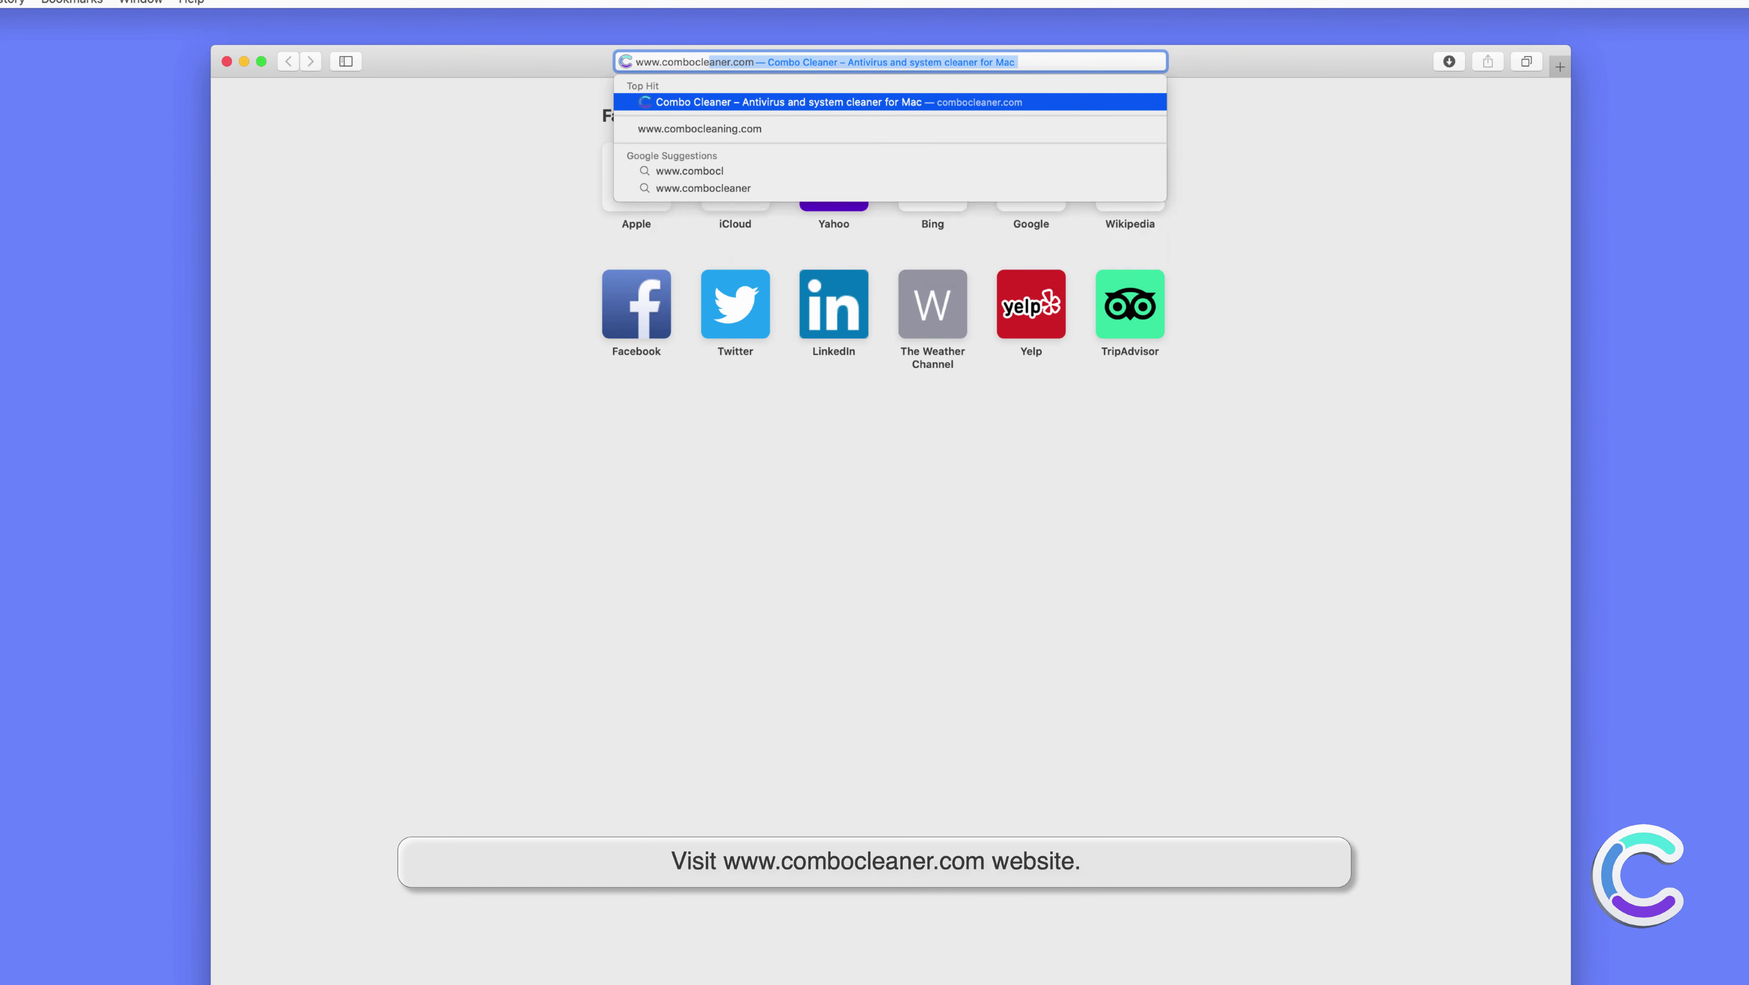
text(aner.com)
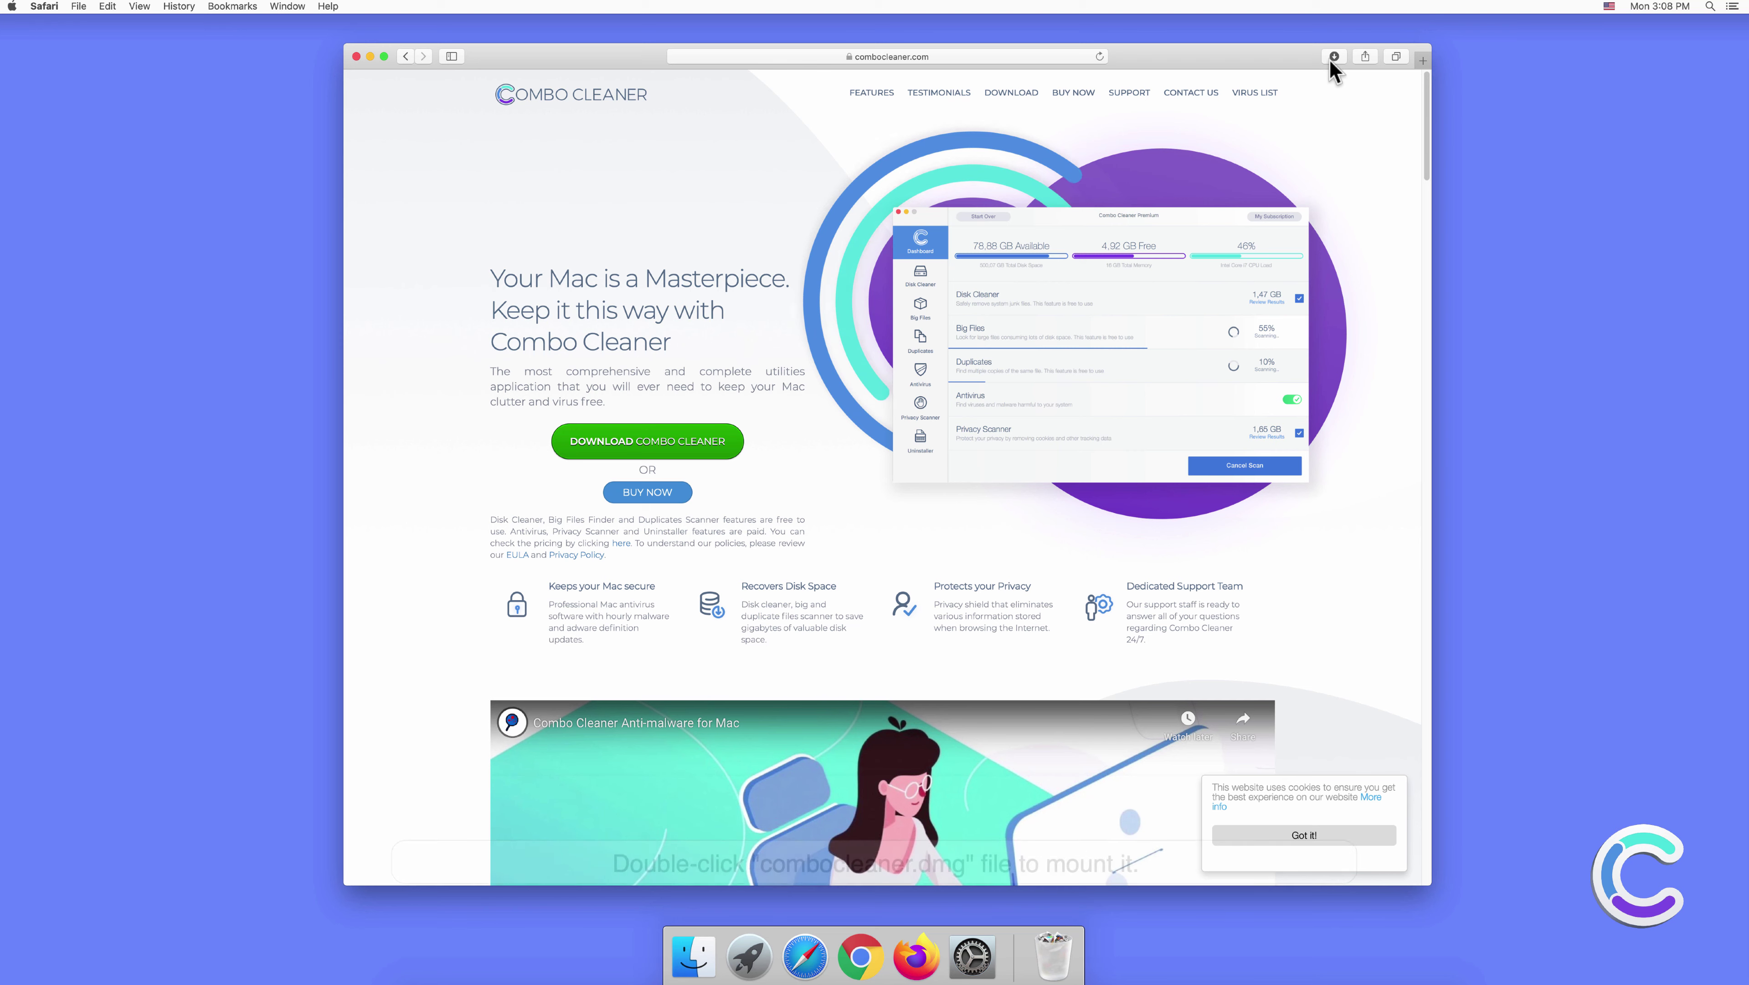
Step: Mount the downloaded combocleaner.dmg and drag Combo Cleaner into Applications
click(1450, 61)
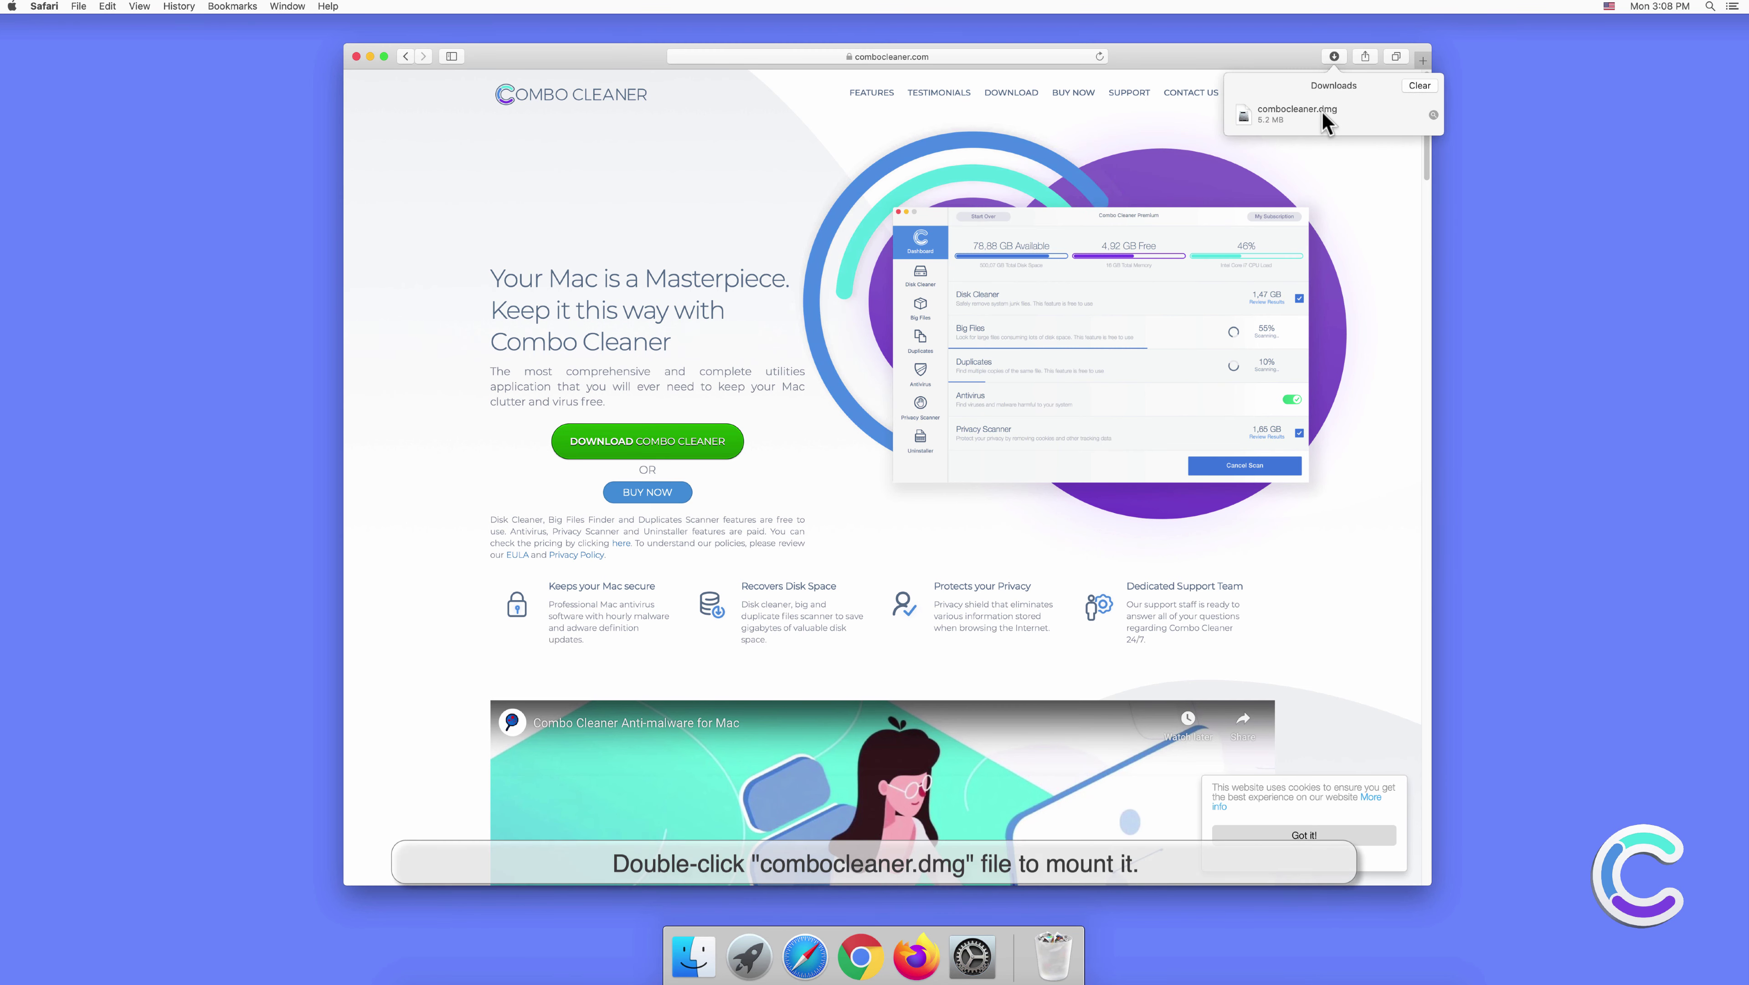
click(1433, 130)
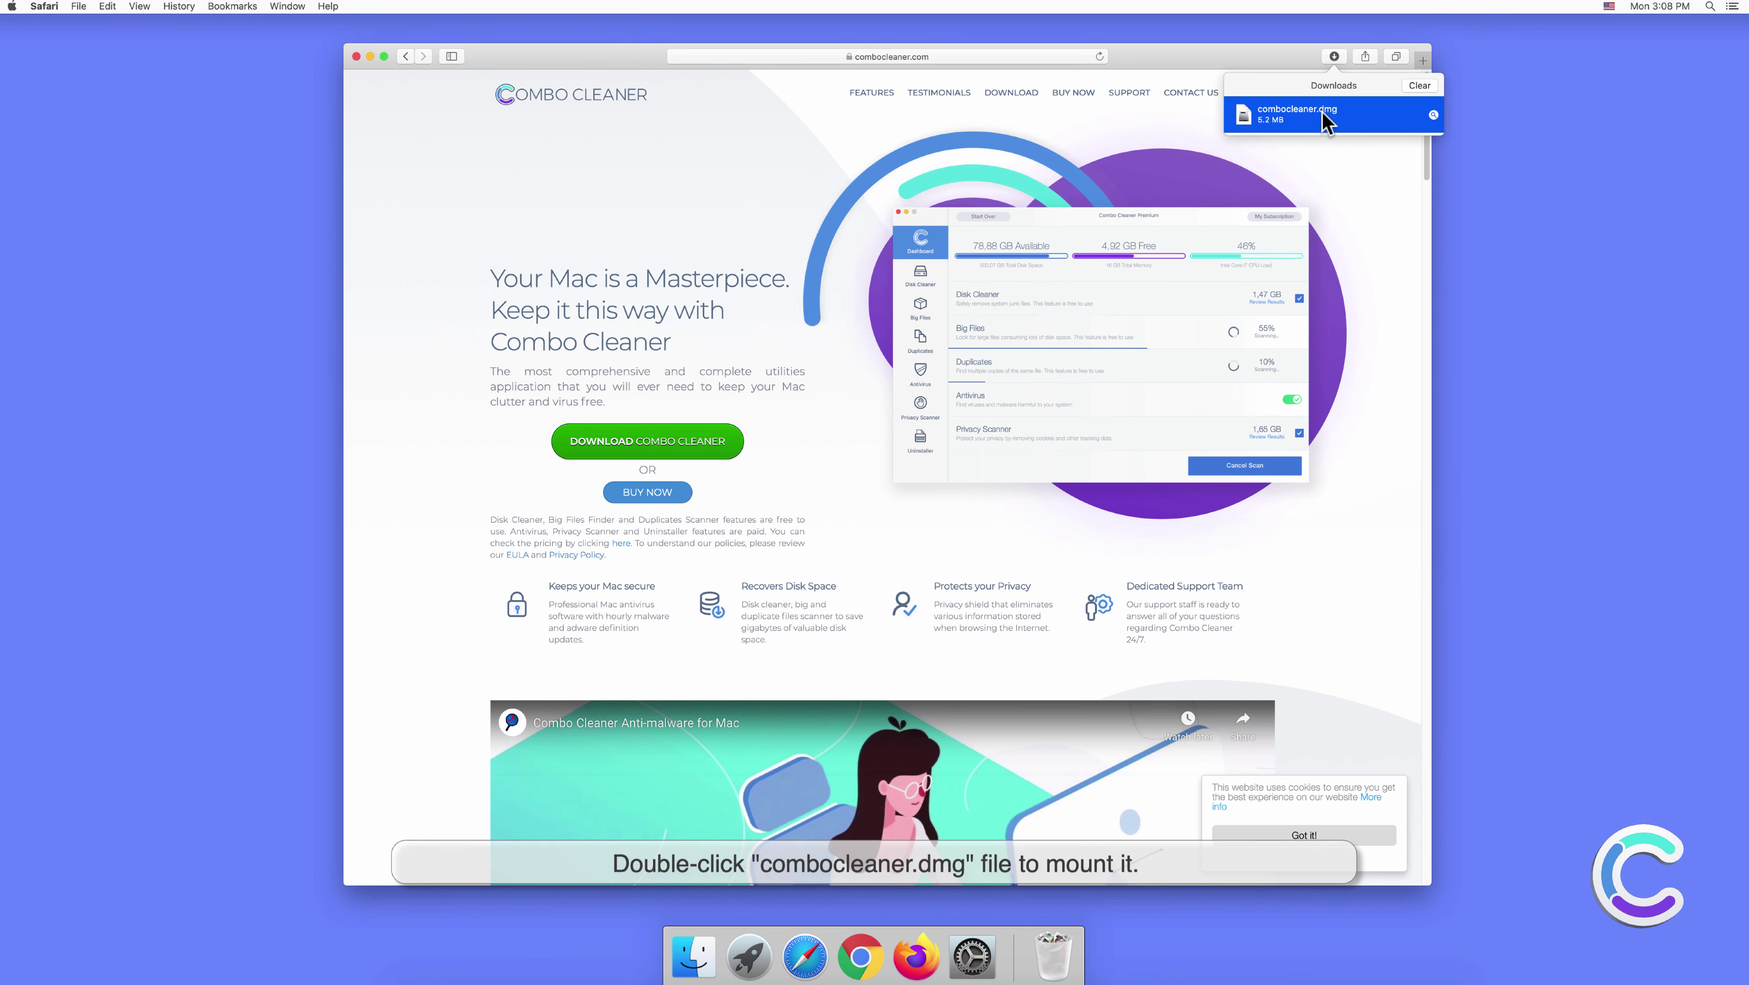
double_click(1321, 111)
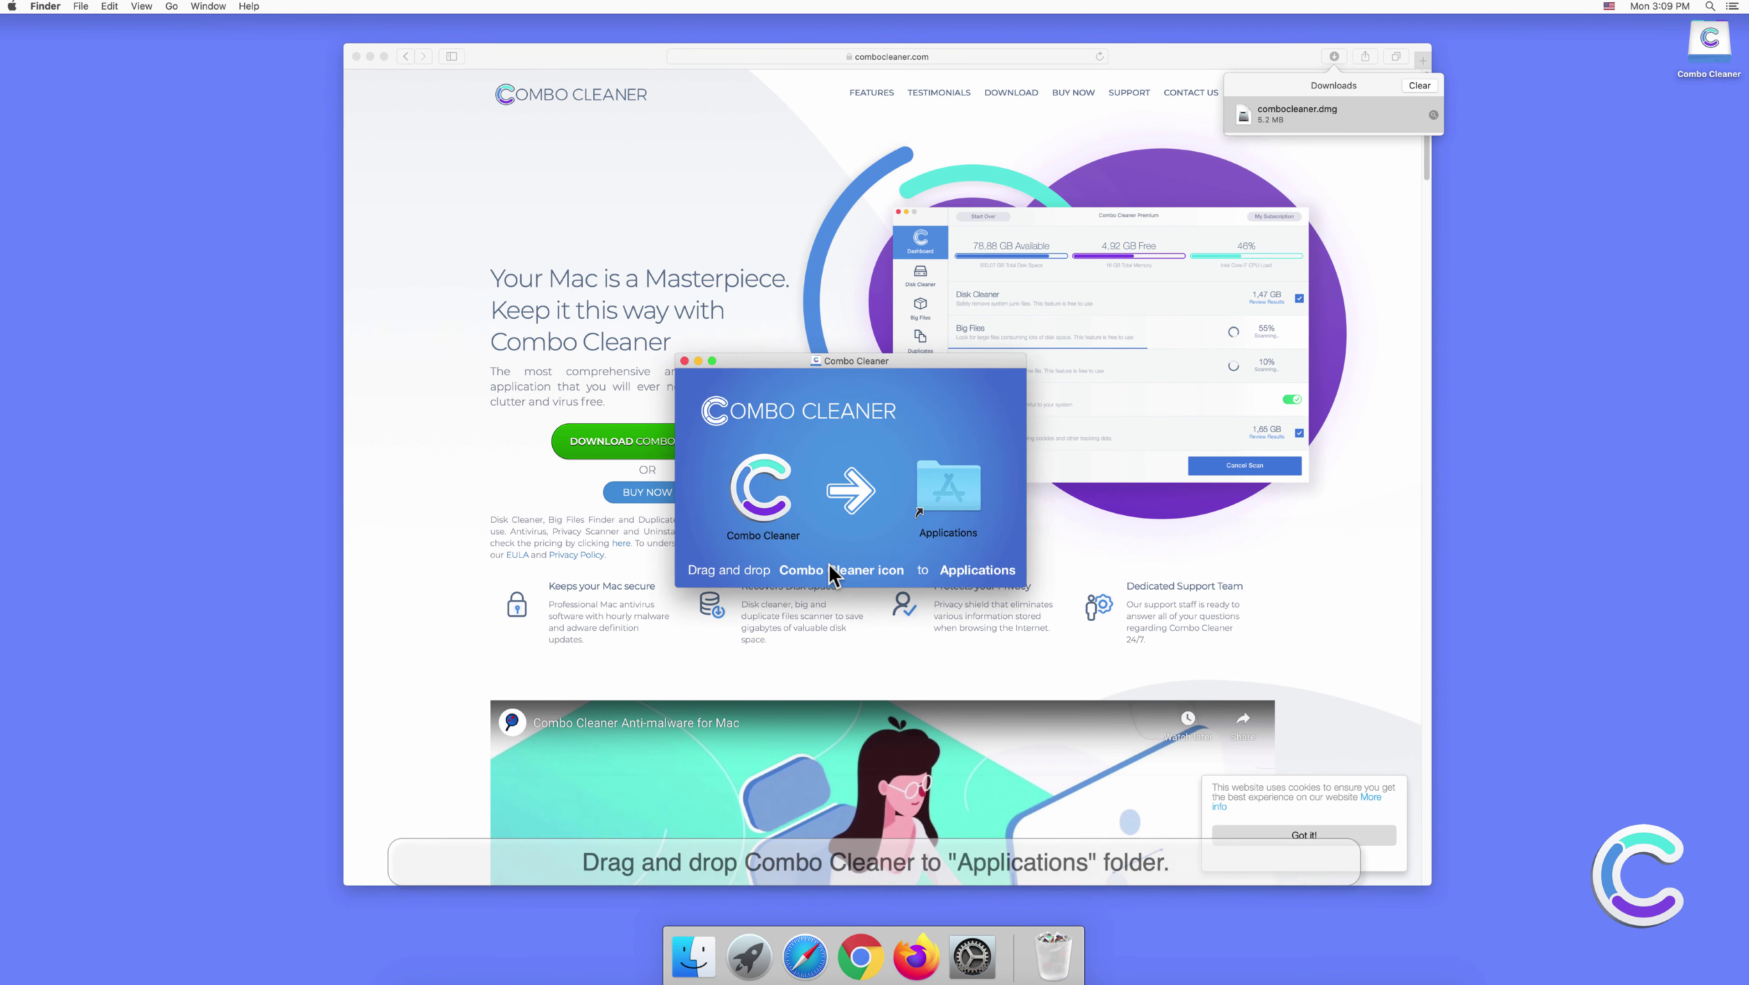
drag(758, 515, 941, 515)
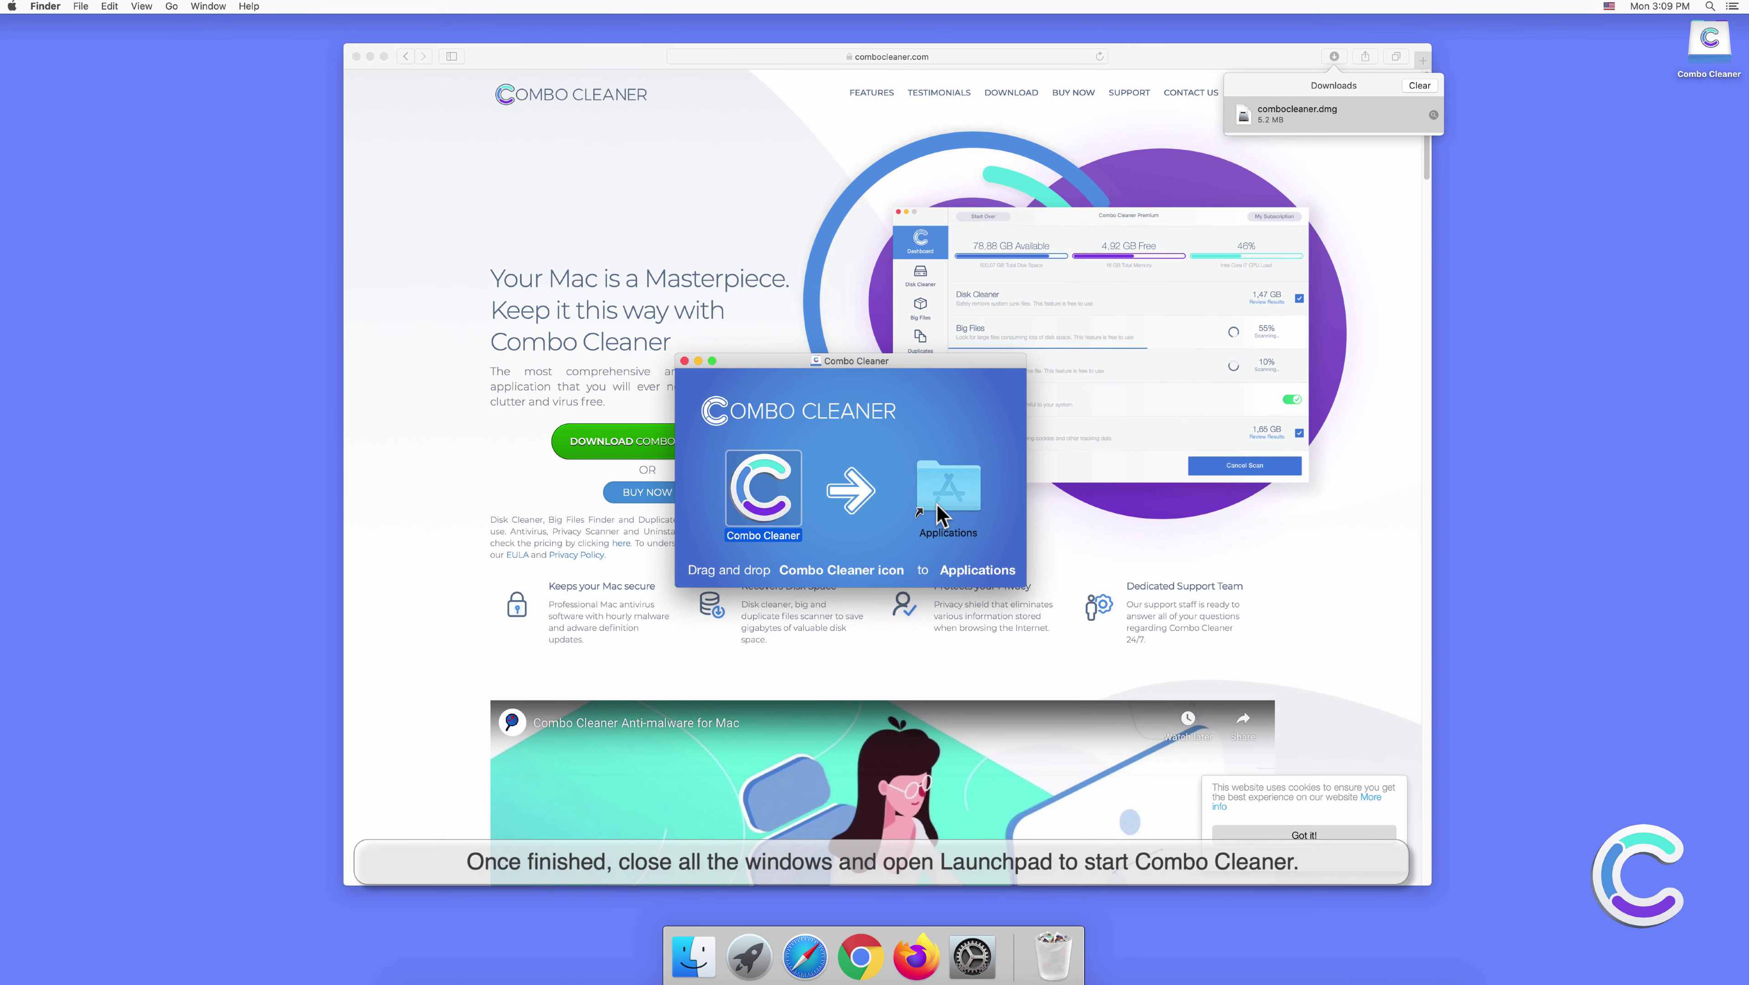
Step: Close the Combo Cleaner installer window and the Safari window
click(685, 361)
click(357, 71)
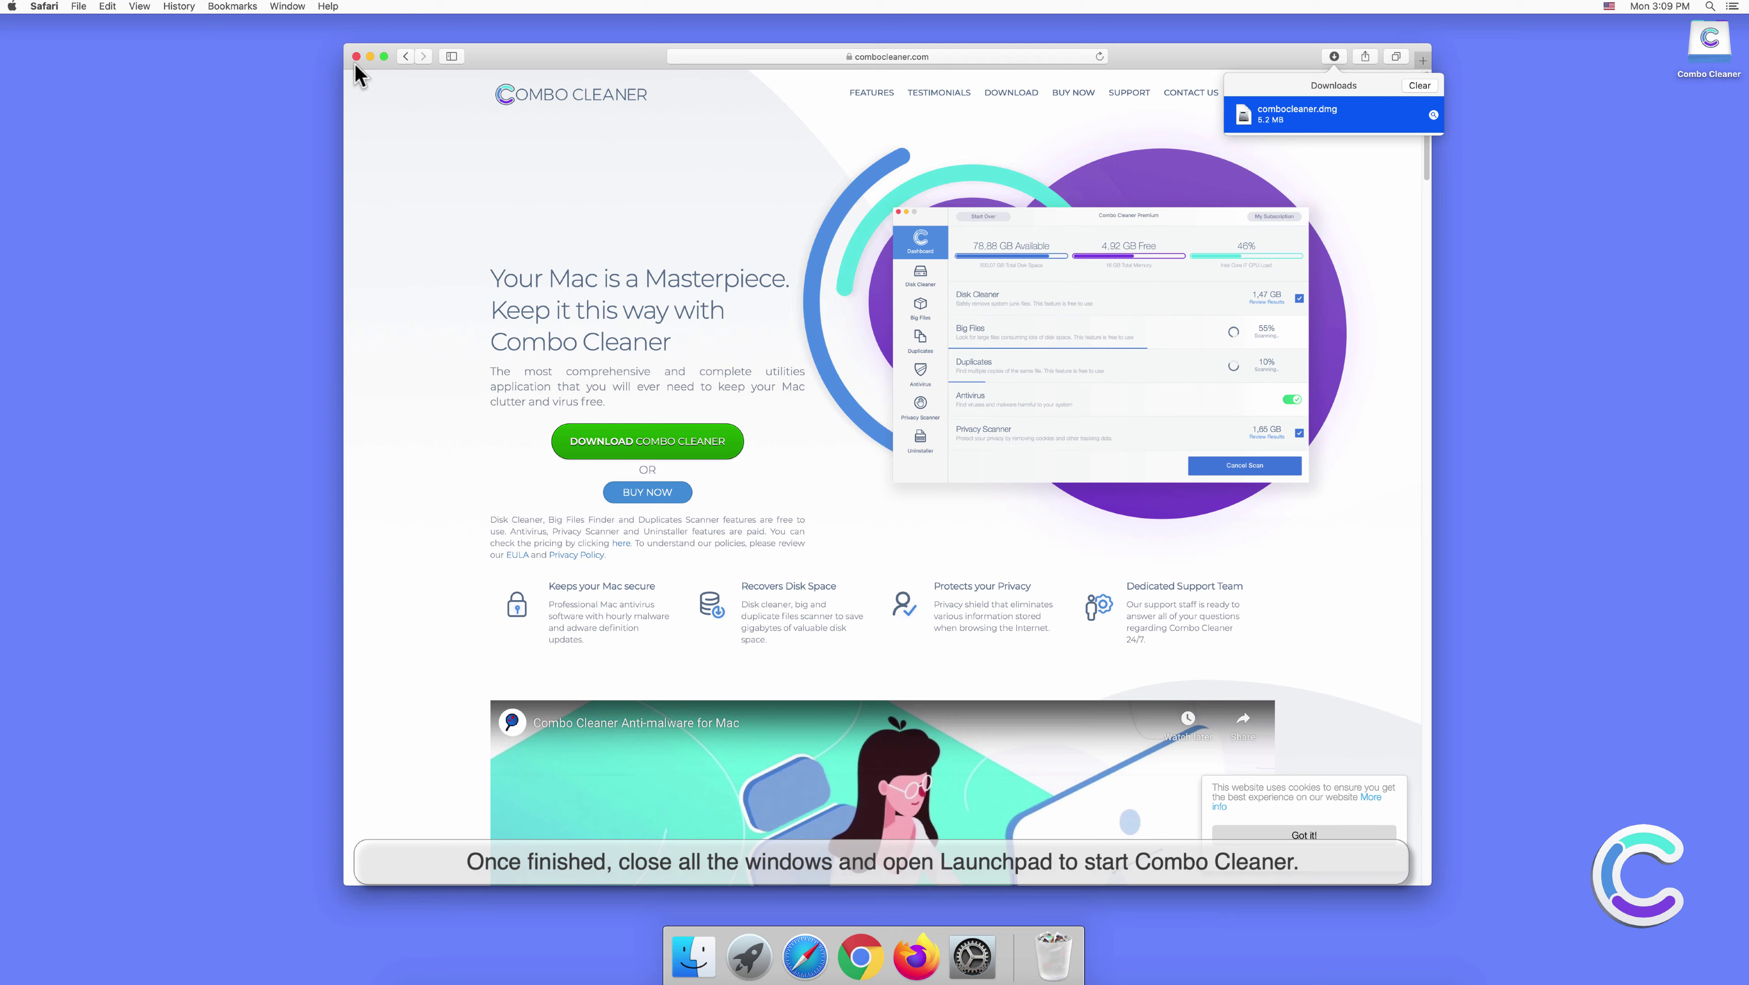
click(356, 56)
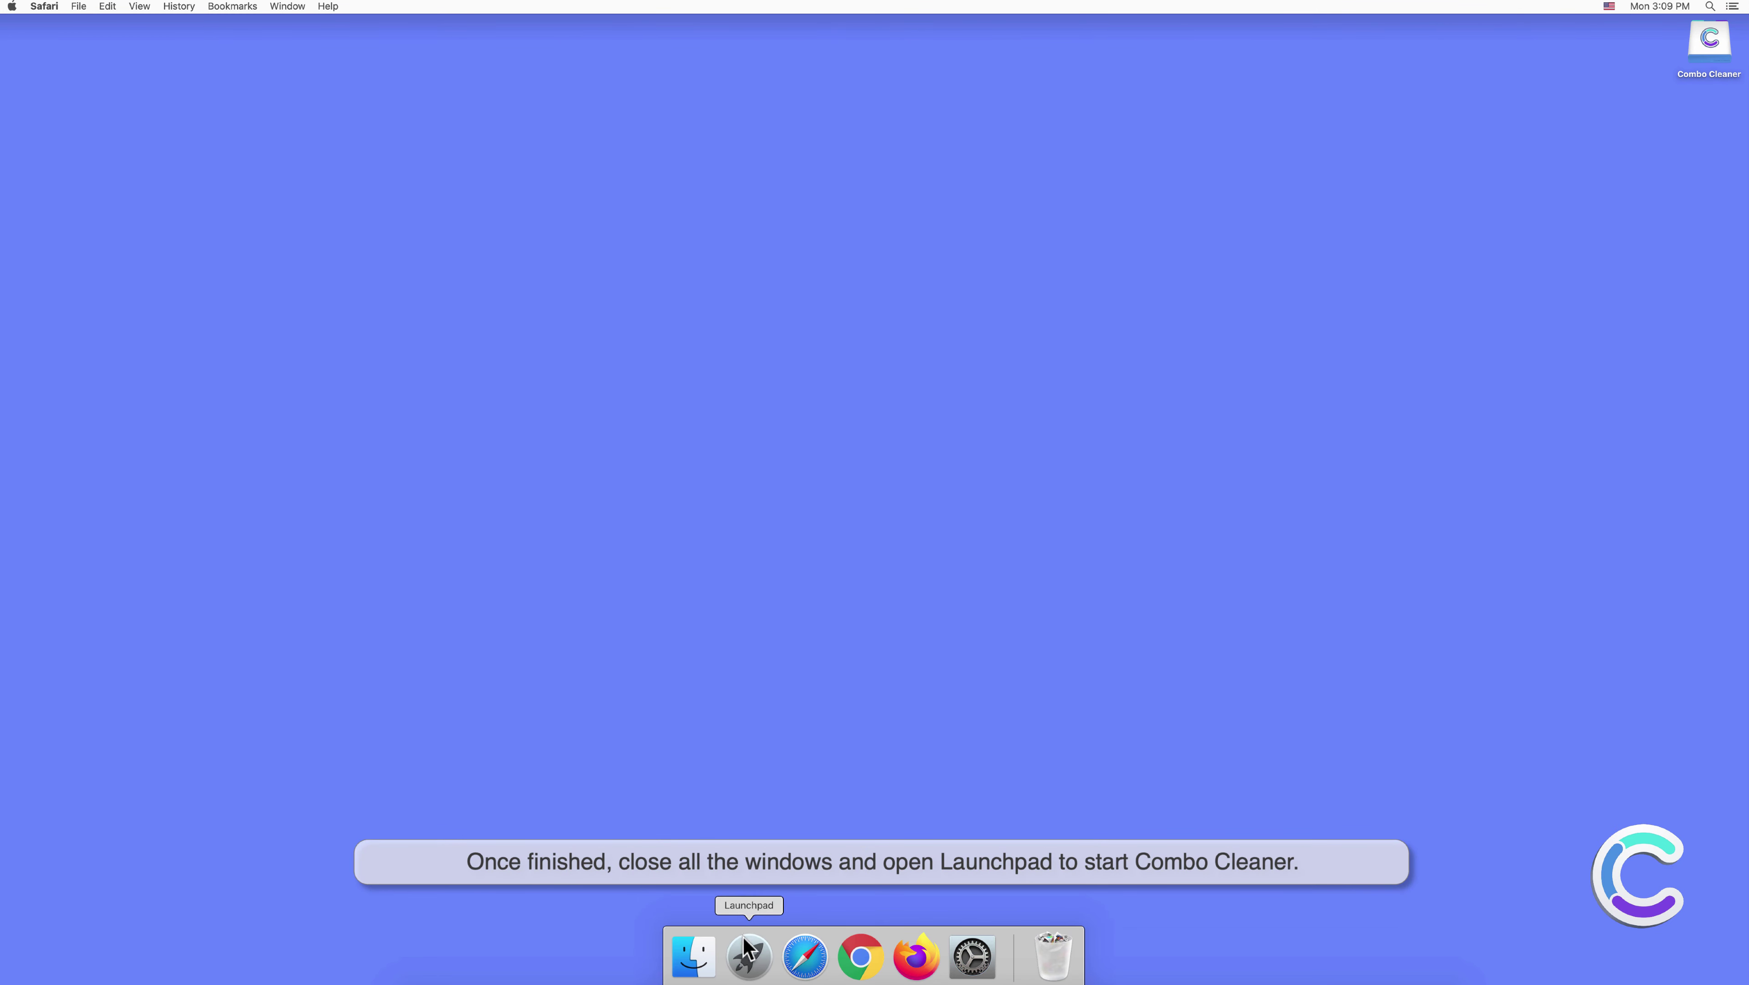
Step: Launch Combo Cleaner from Launchpad and approve opening the downloaded app
click(749, 956)
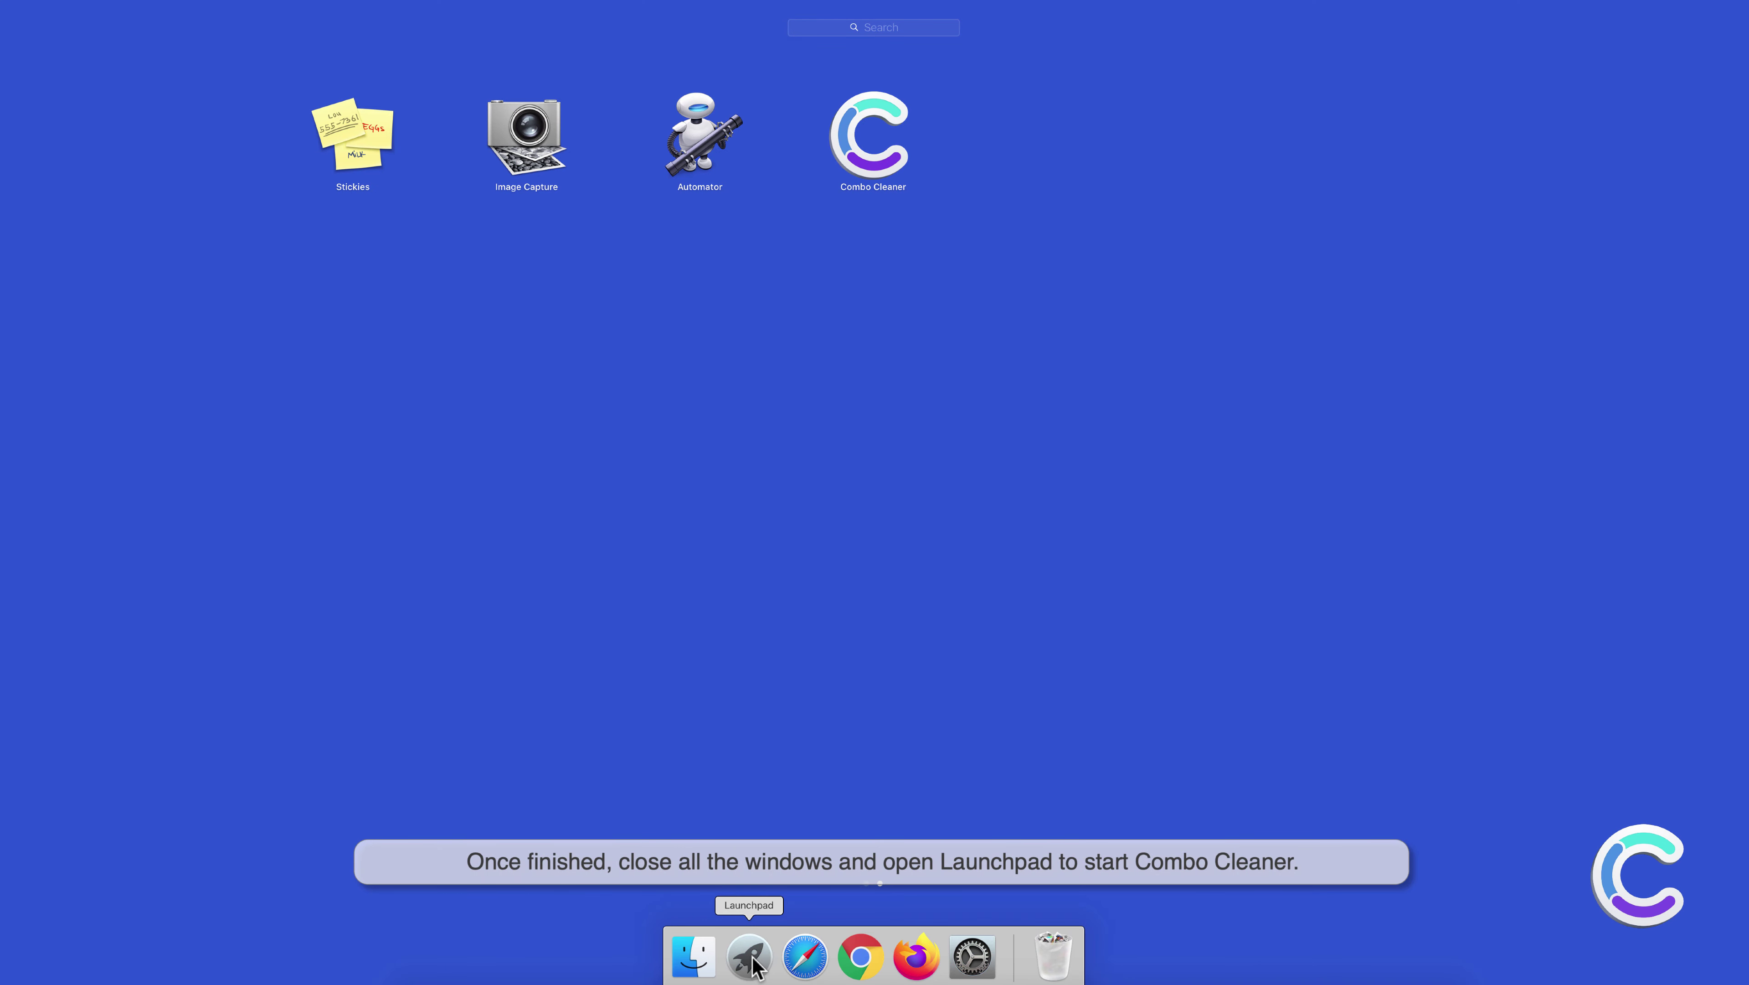
click(870, 174)
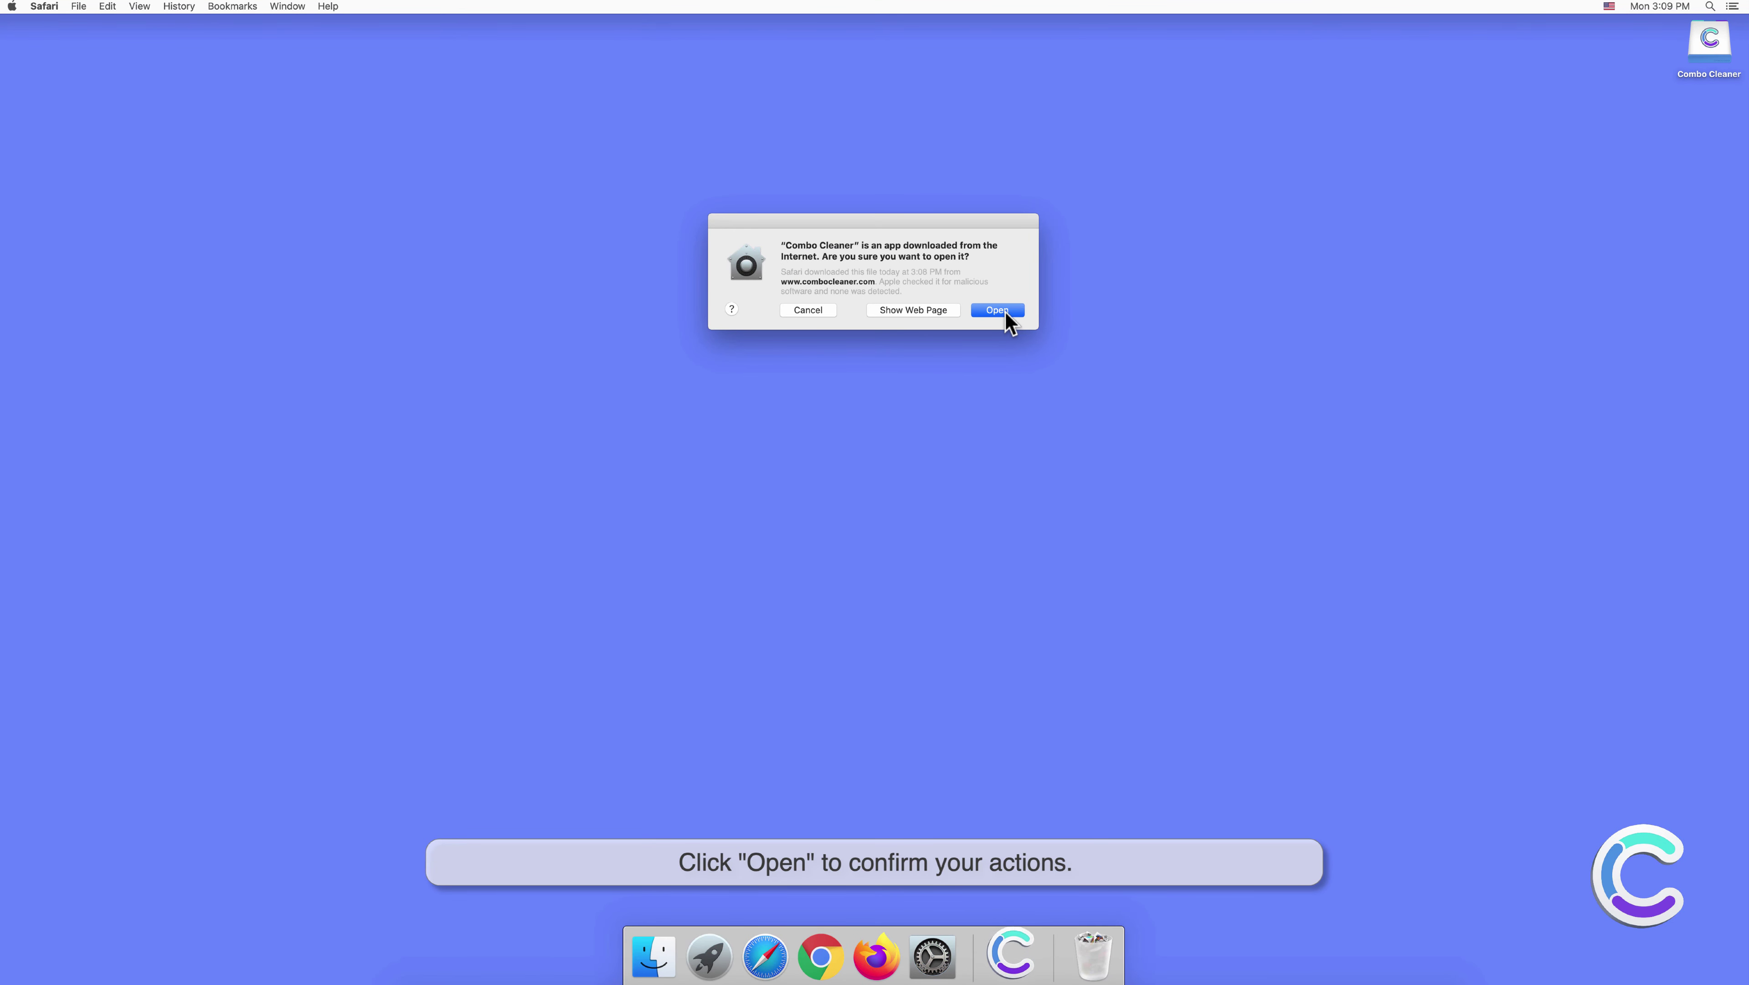
click(1004, 310)
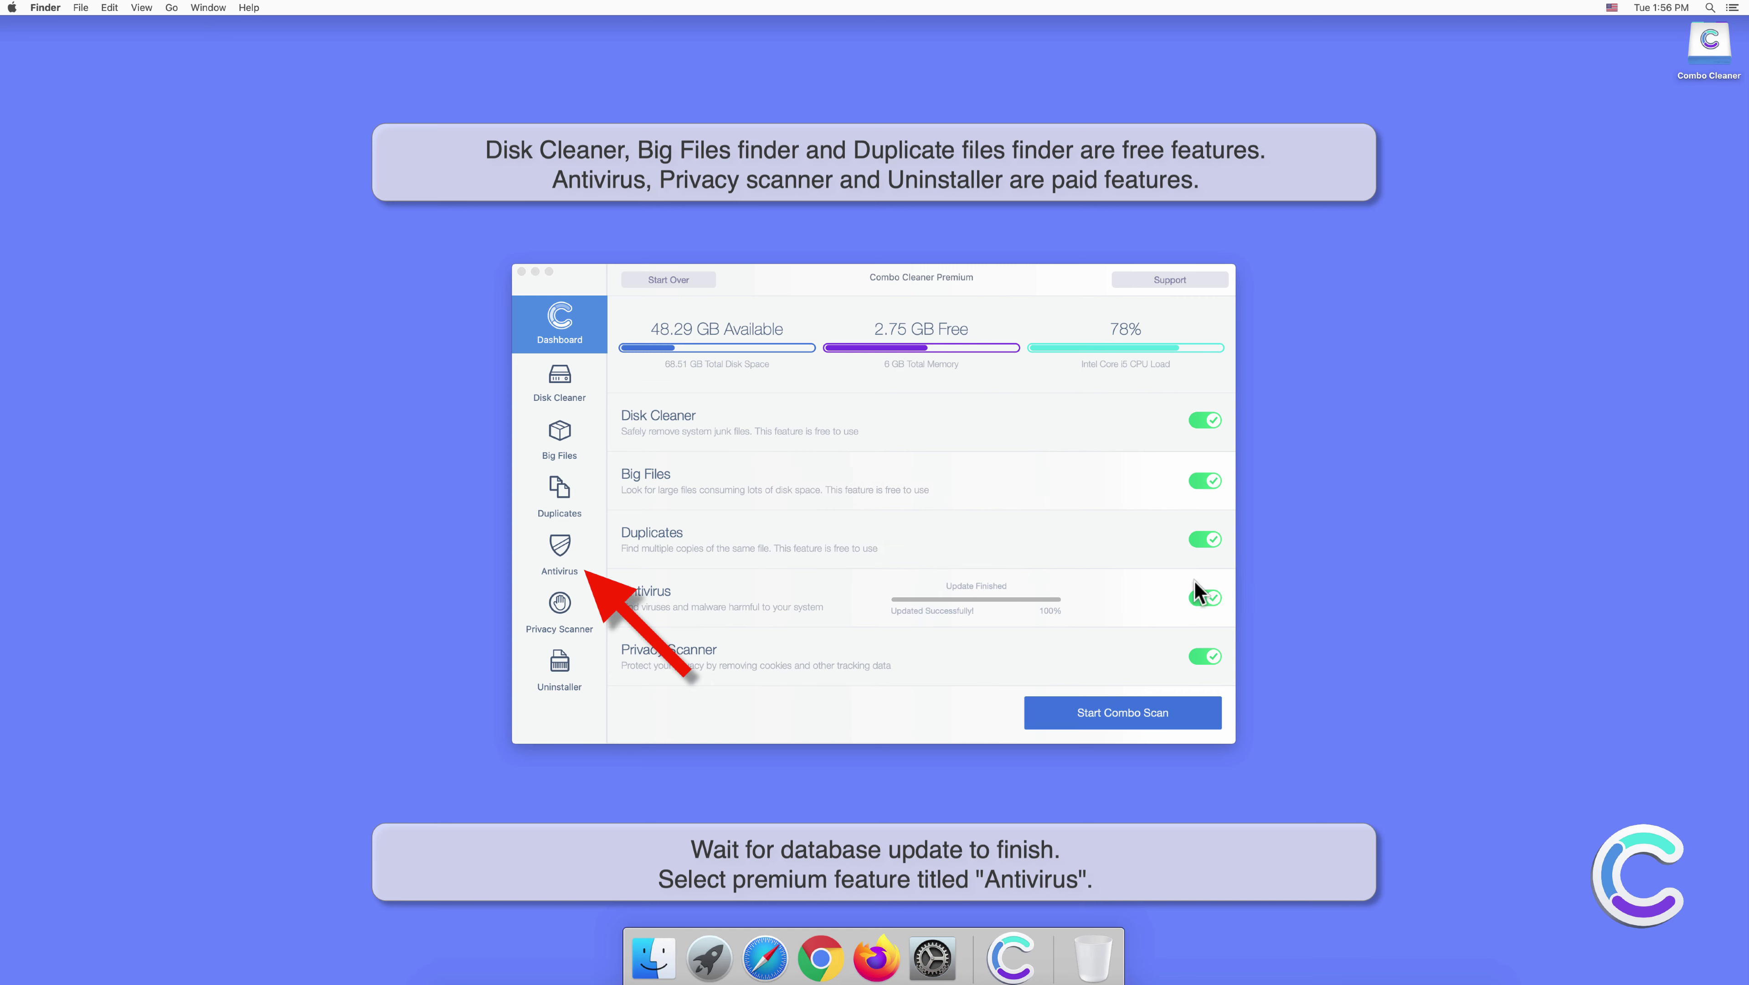
Step: Run an Antivirus Full Scan in Combo Cleaner to list the detected threats
click(565, 547)
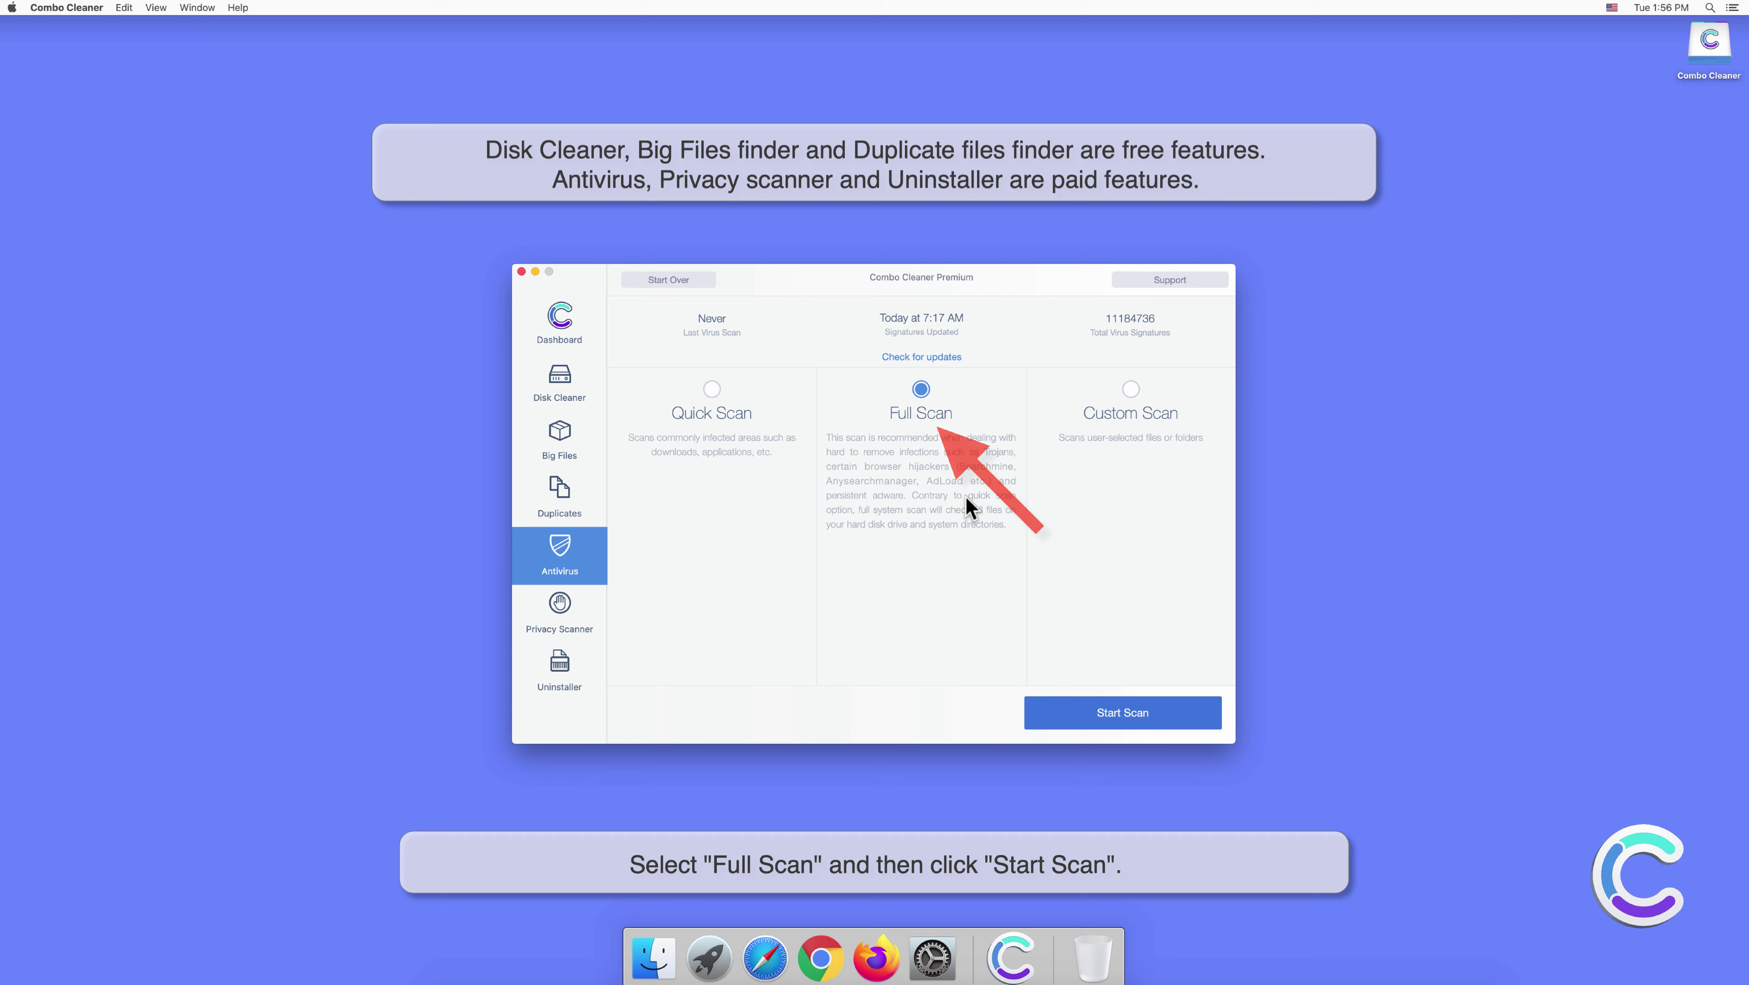
click(1127, 711)
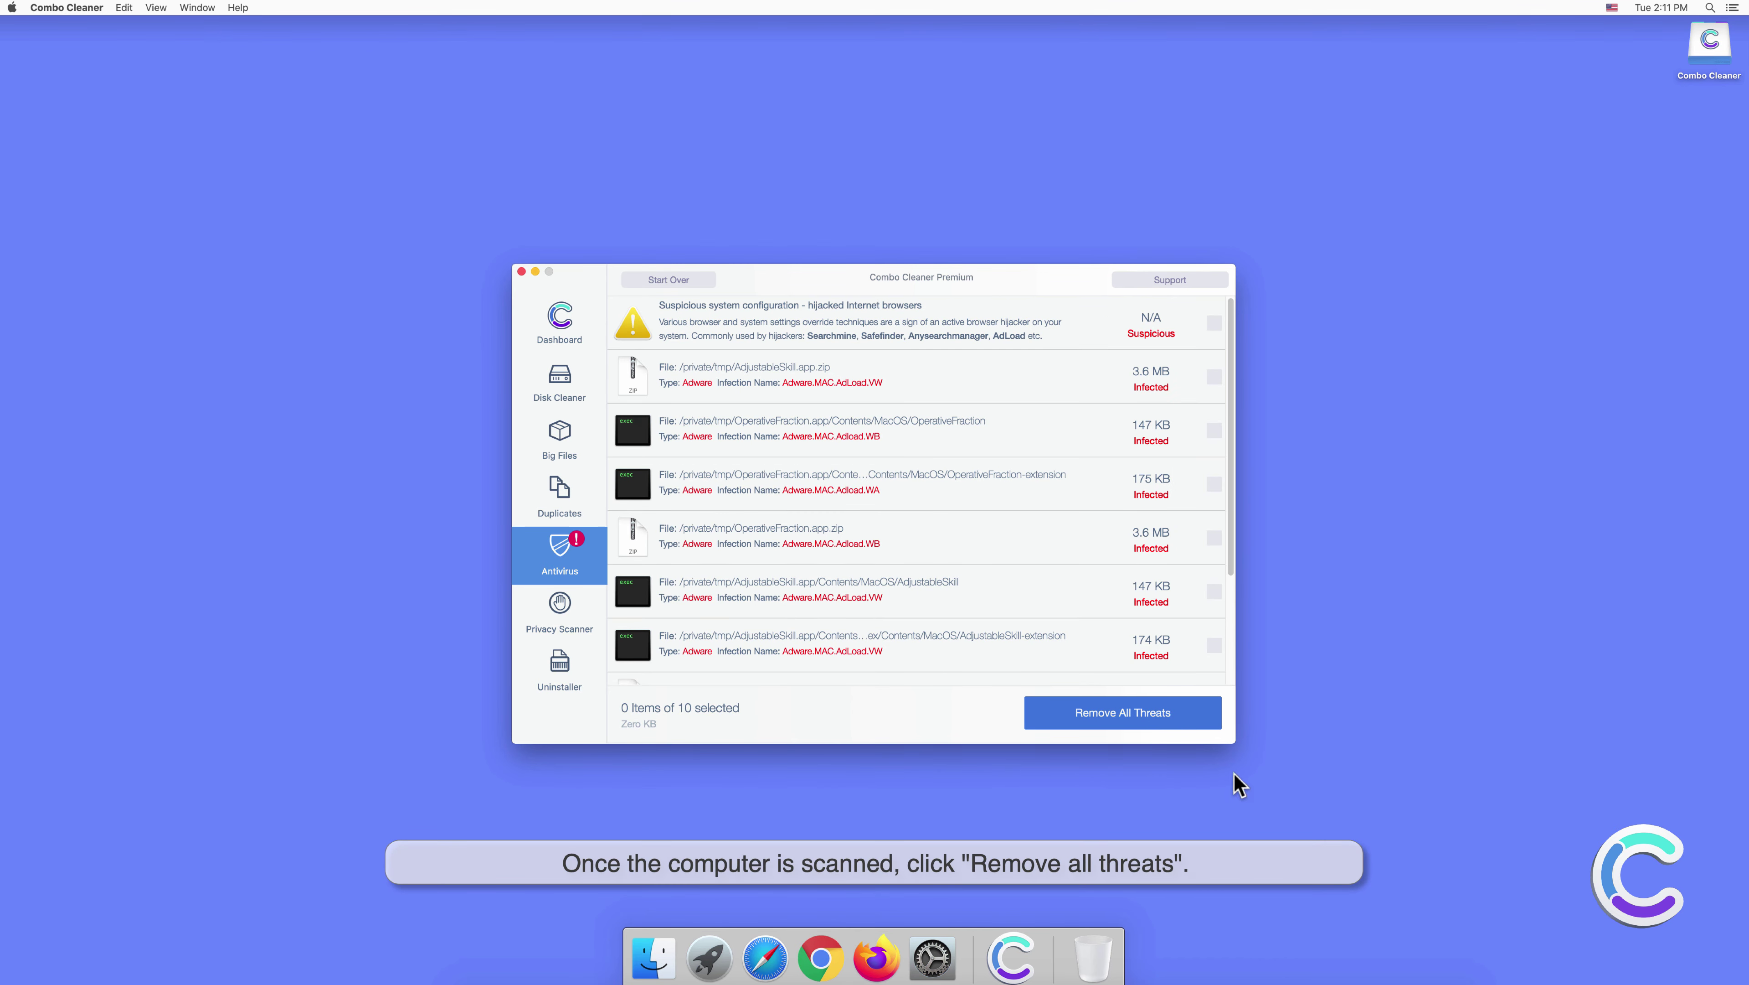
Step: Remove all detected threats, authenticating with the admin password, then choose Restart Now
click(1134, 717)
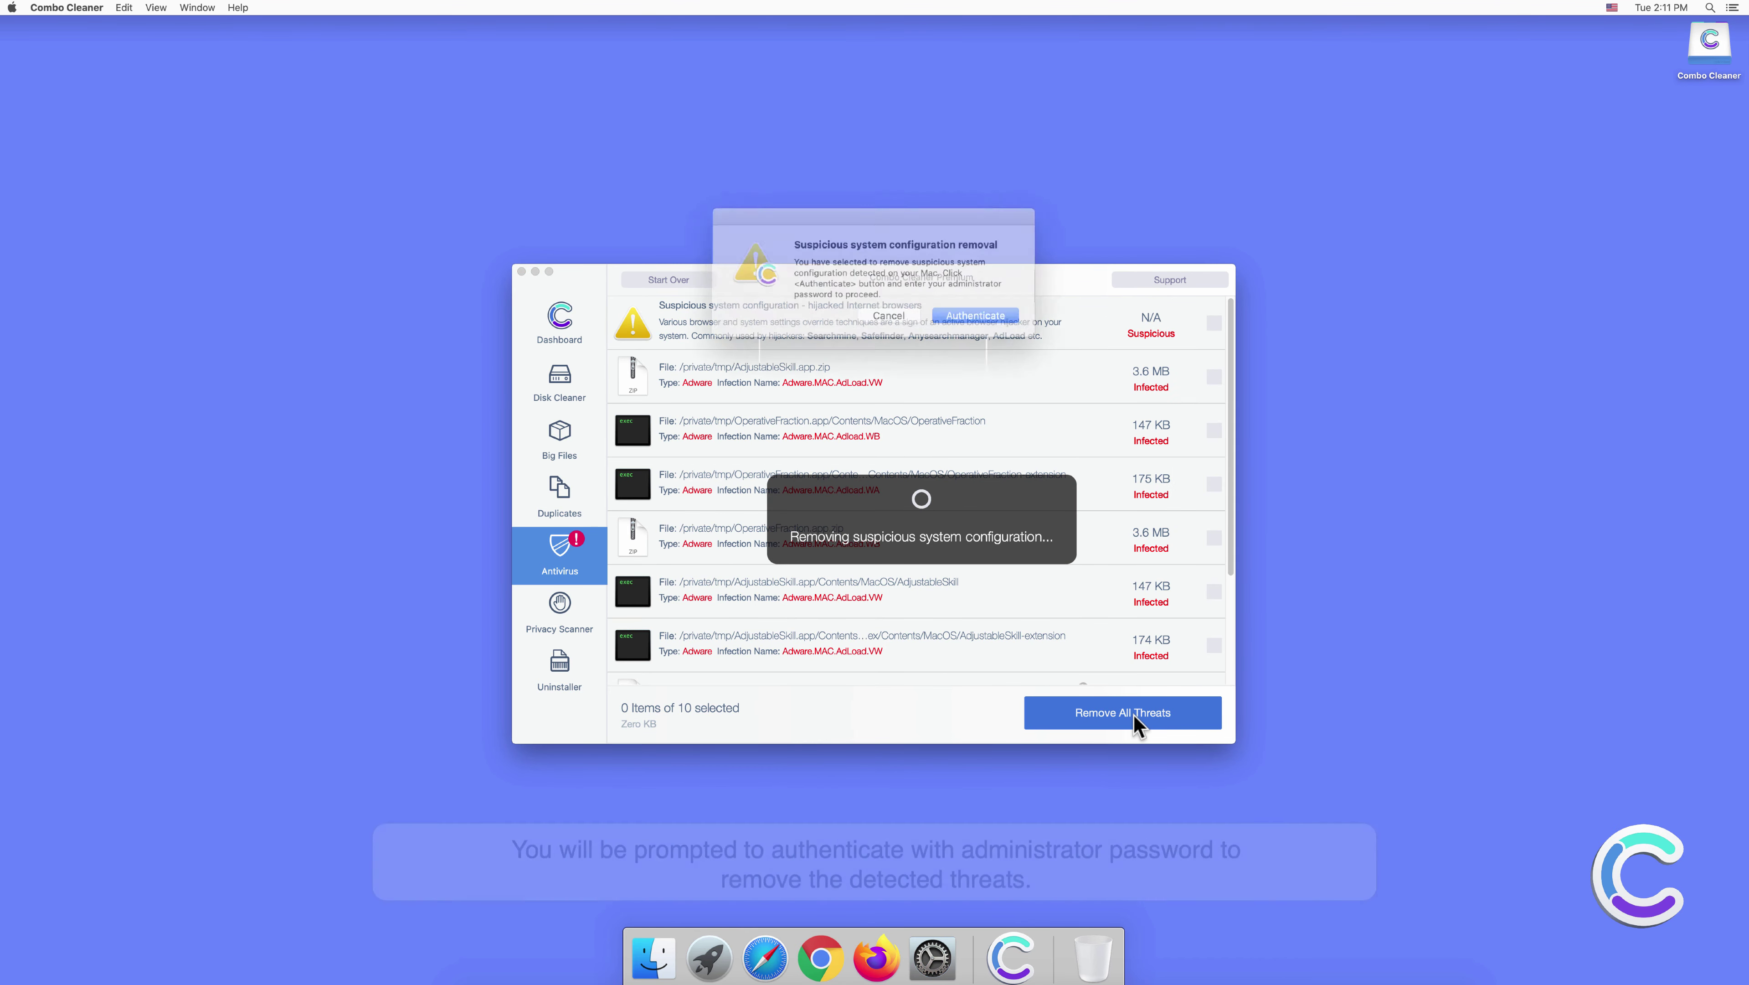
click(975, 315)
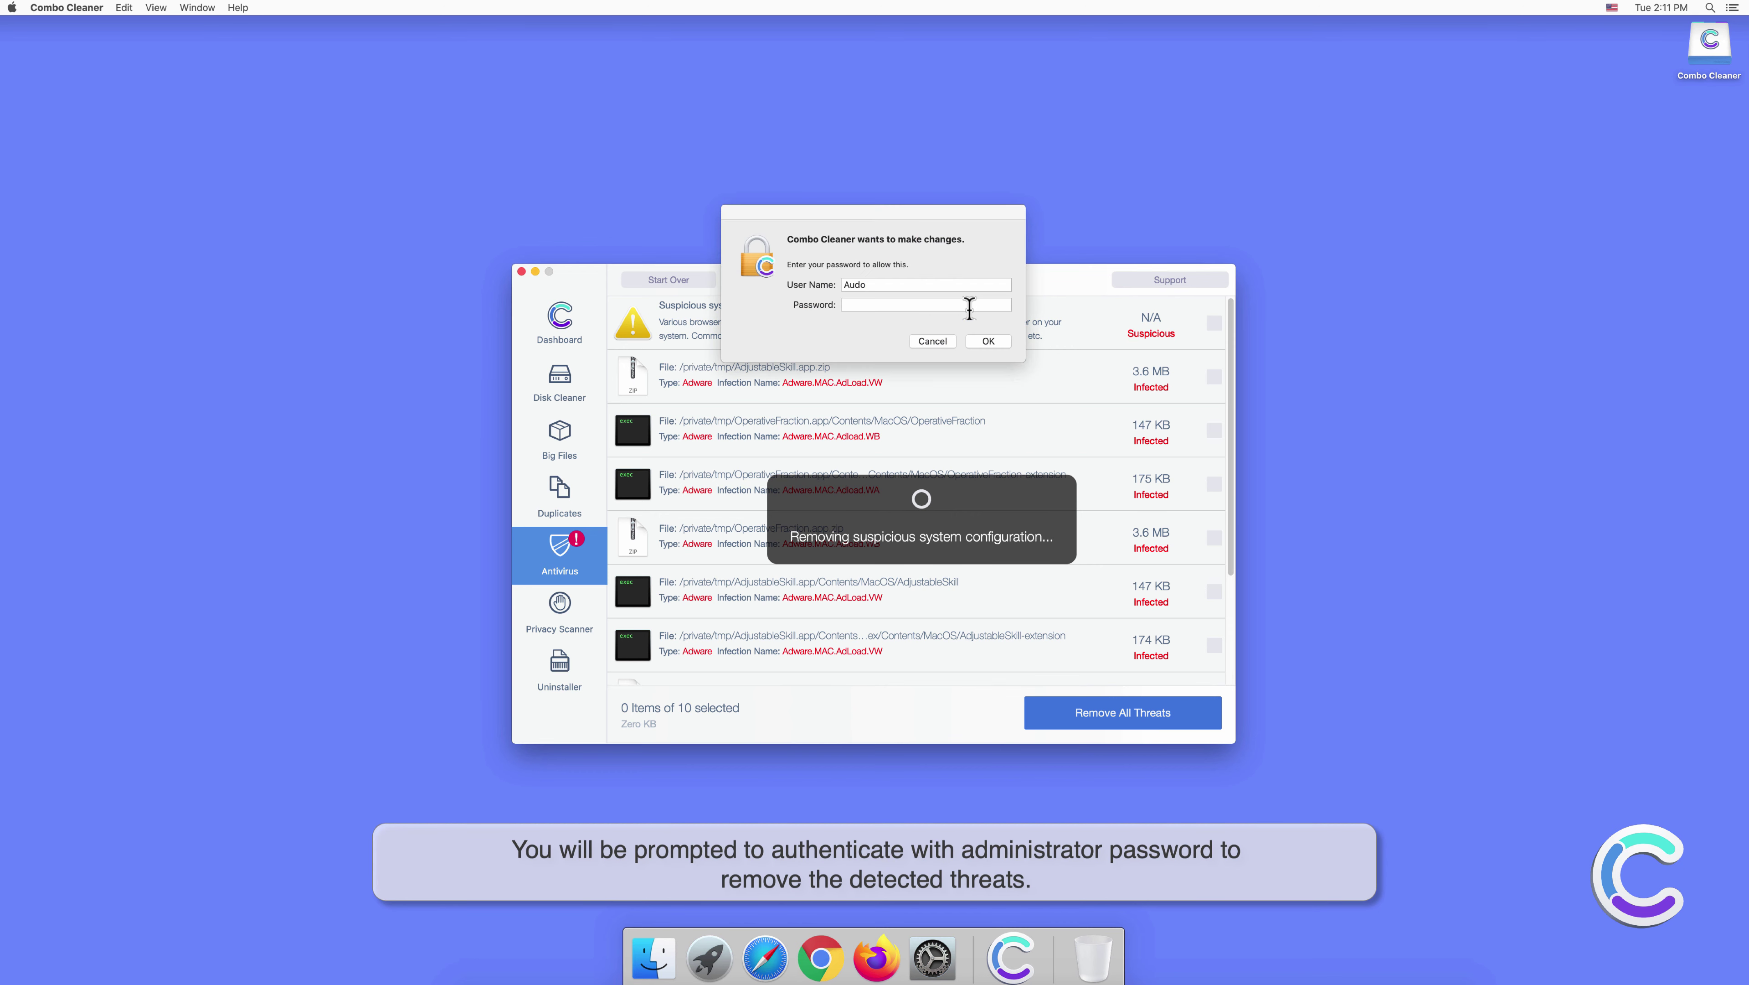
text(••)
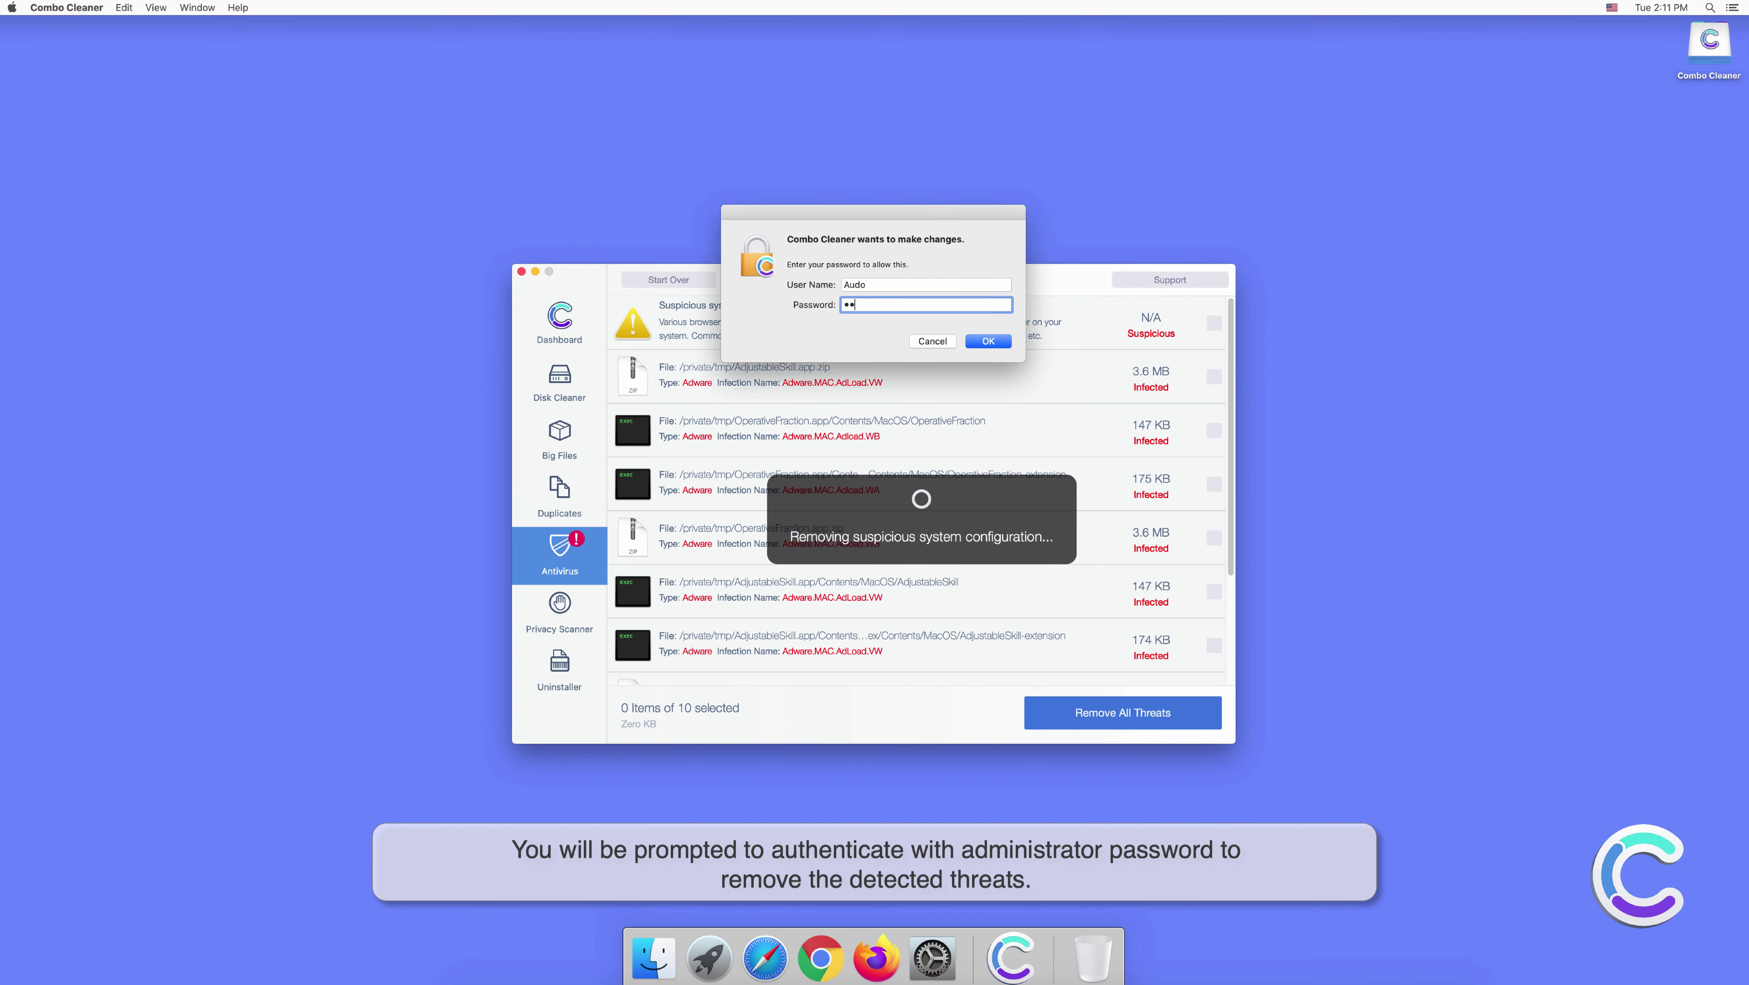
text(••••)
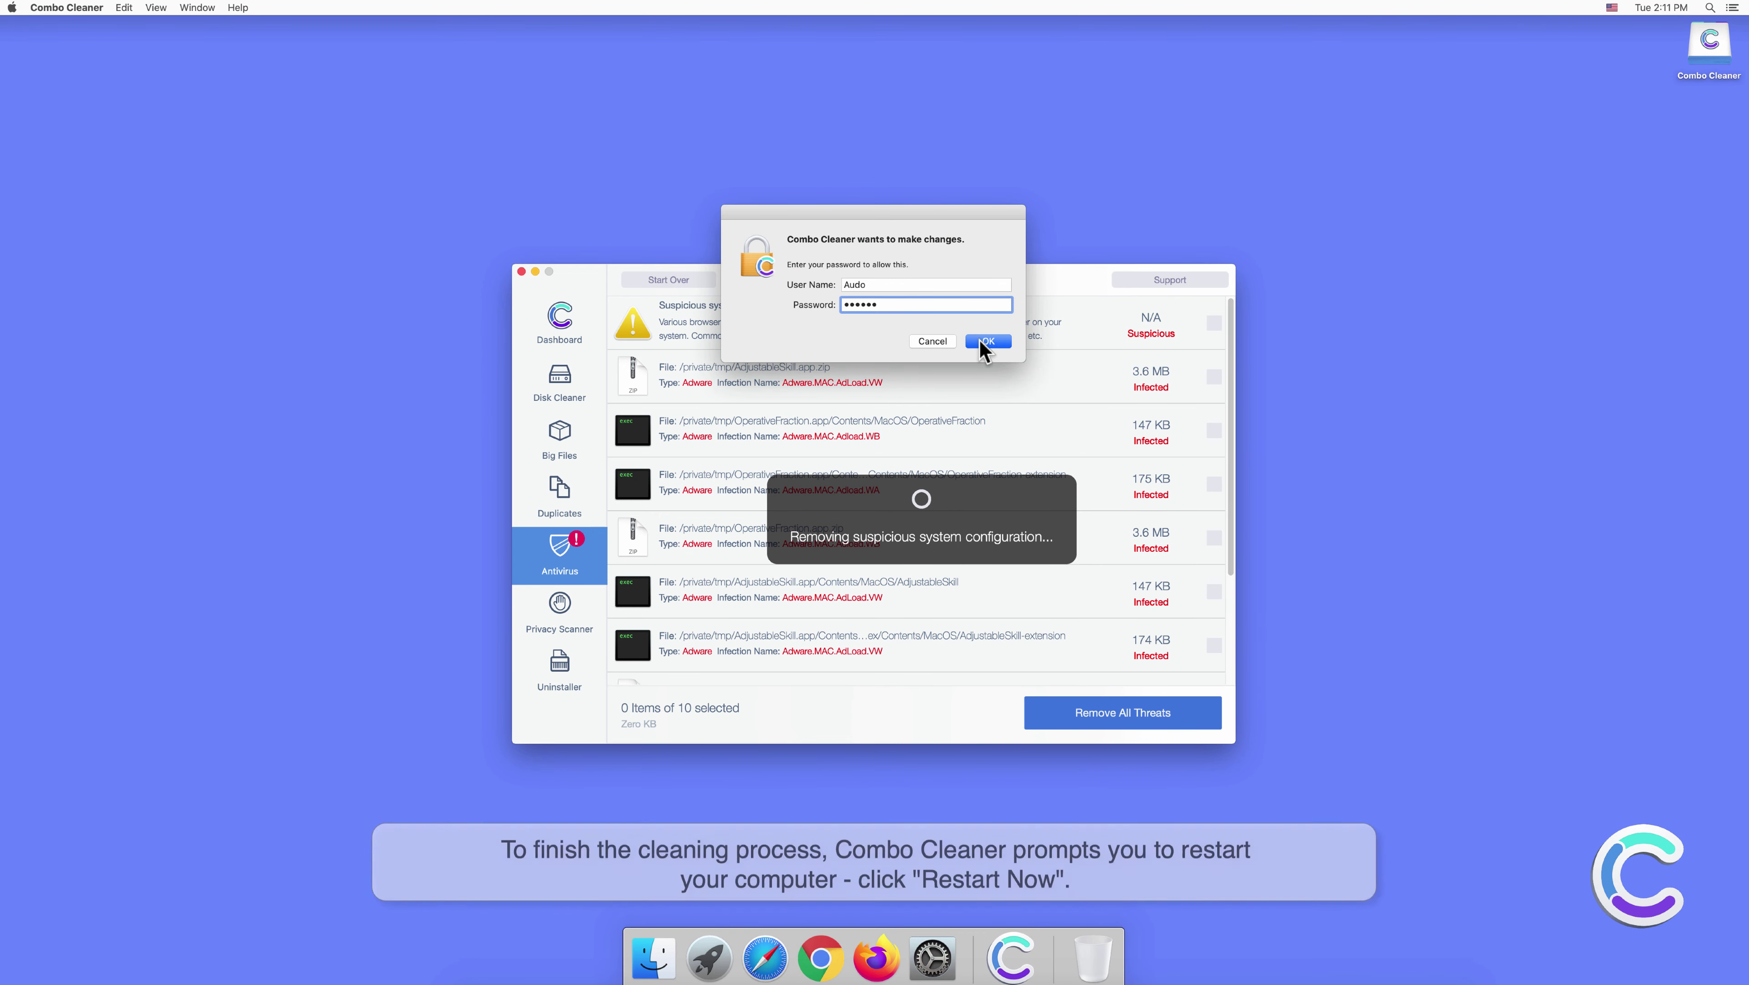
click(985, 341)
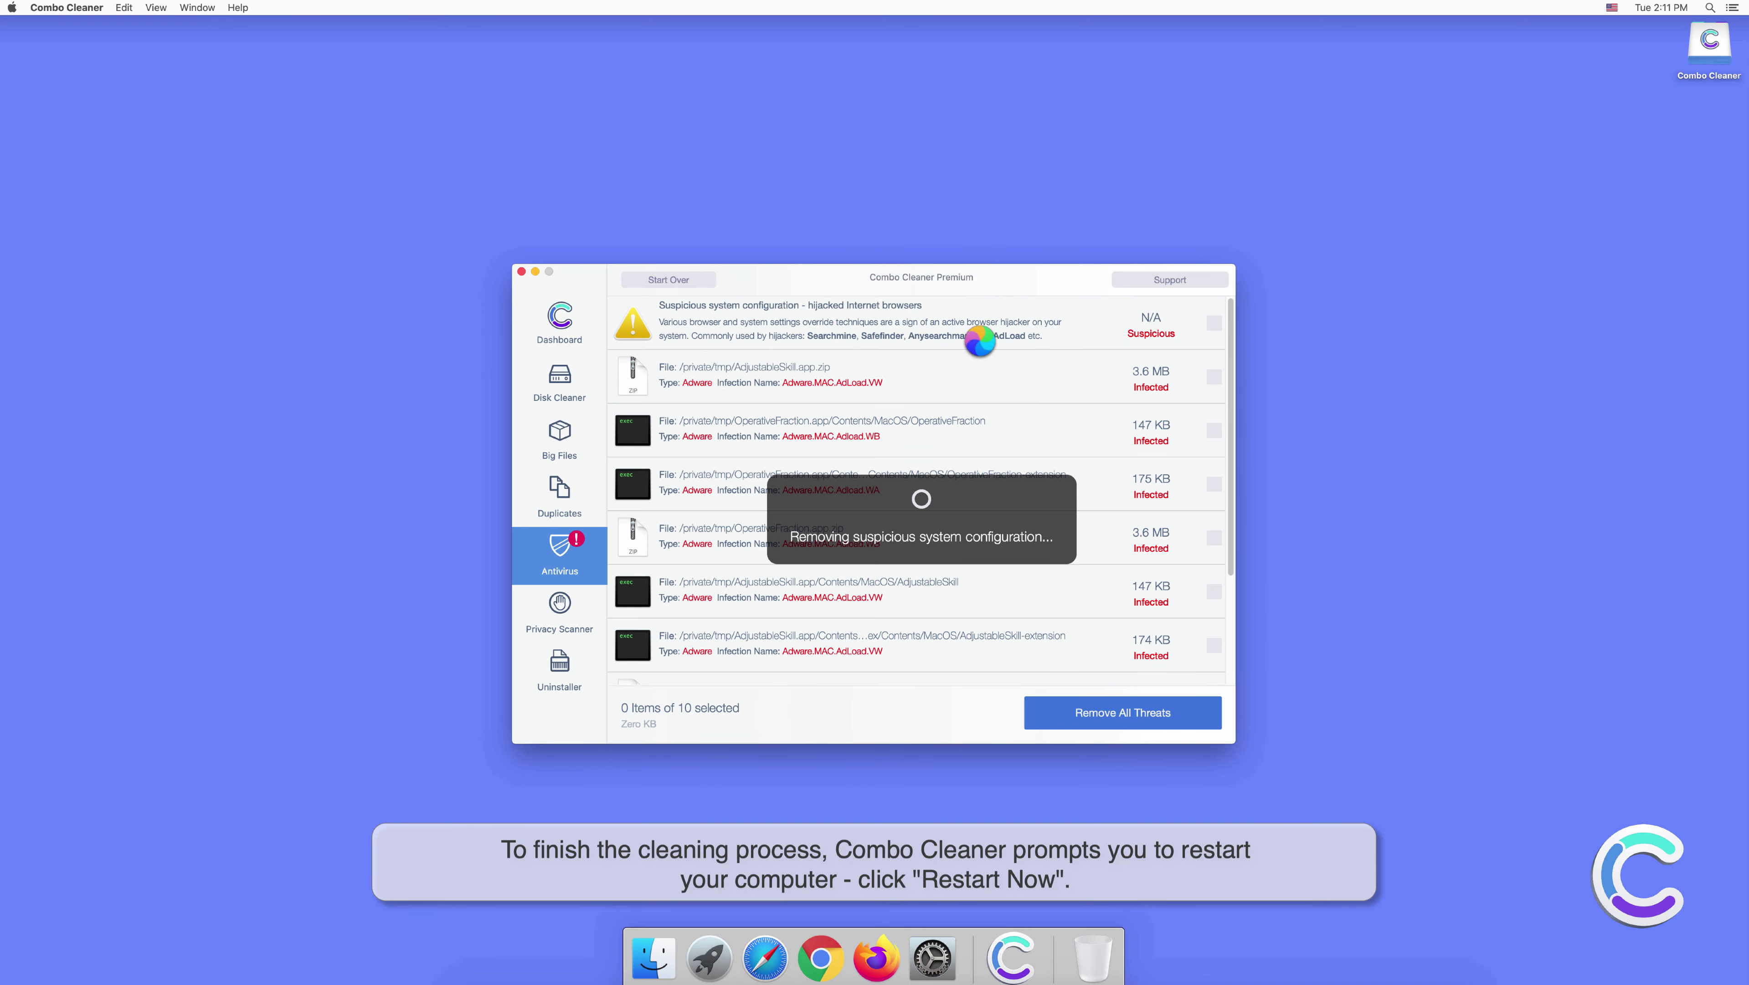
click(977, 308)
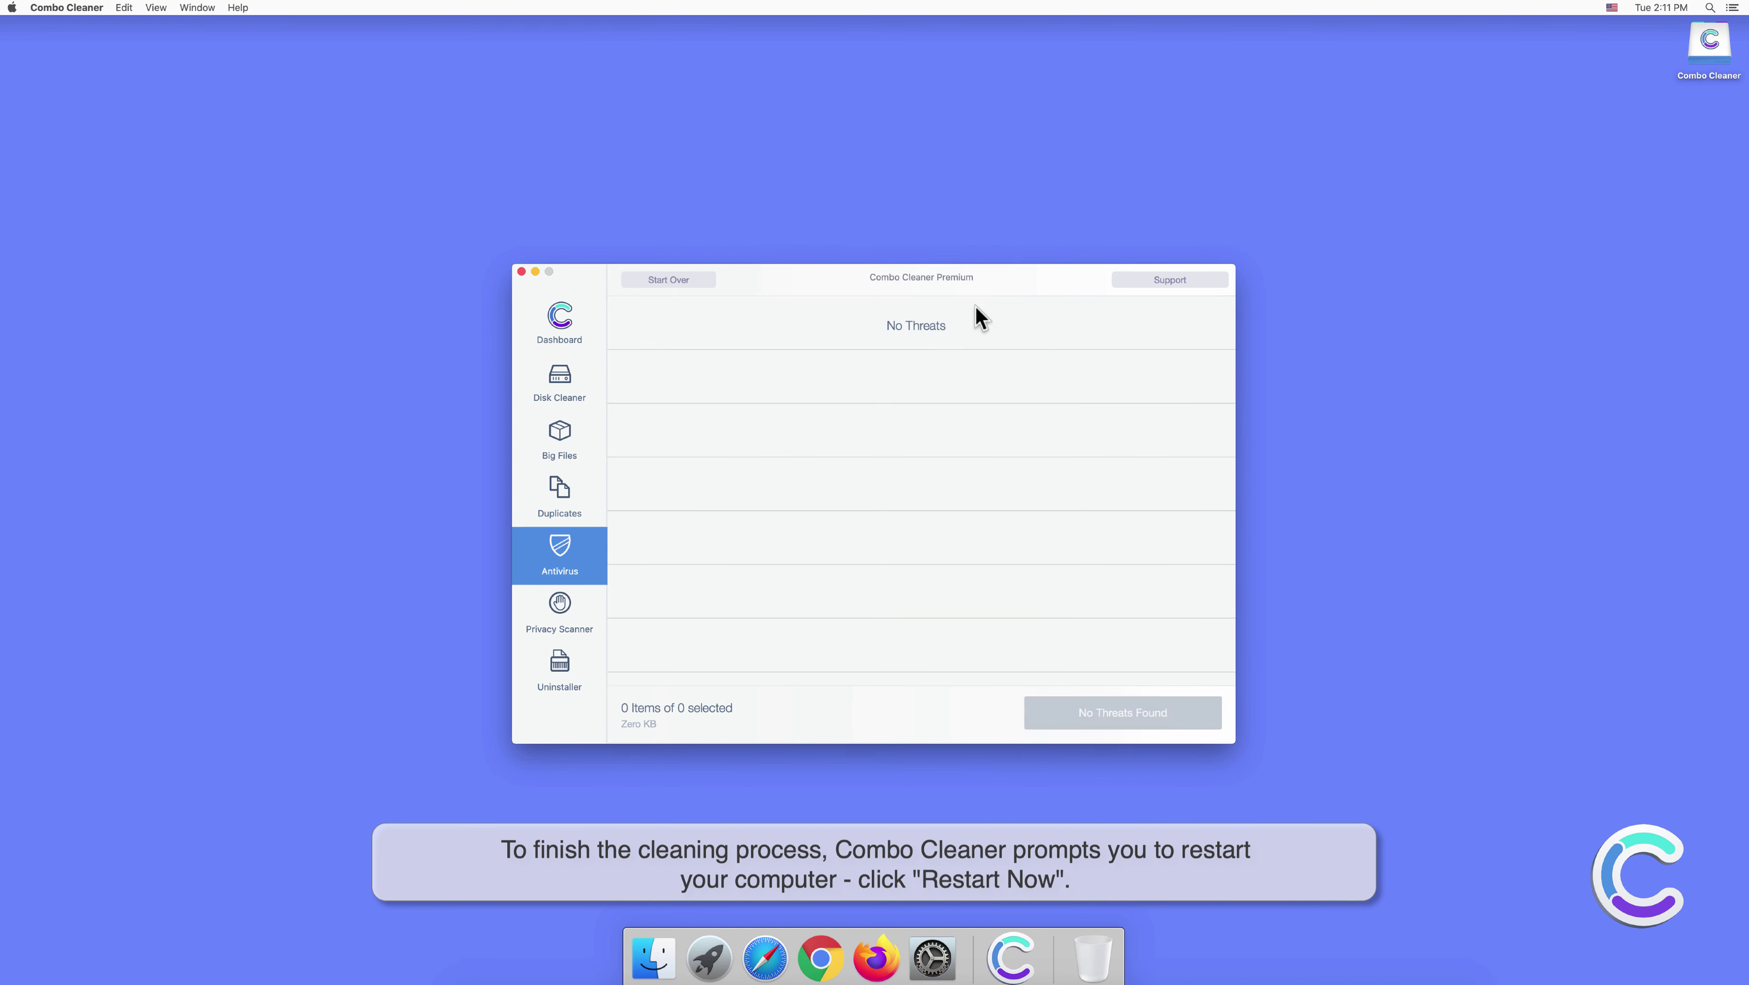